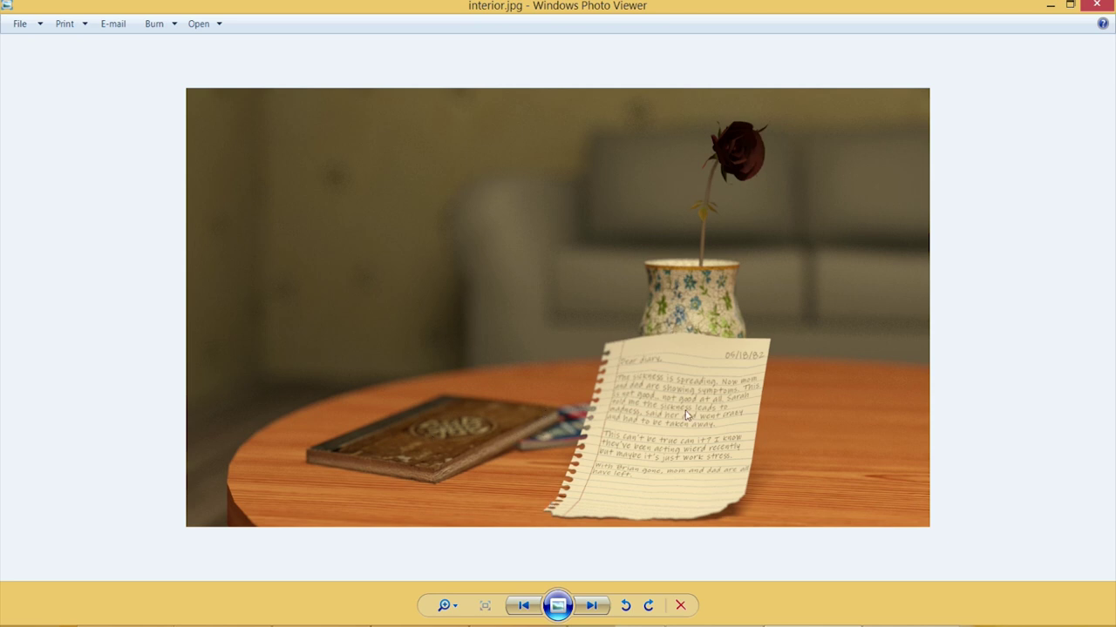
Step: Look over the scene, then select the teapot in the Perspective viewport
scroll(672, 331, up, 2)
drag(741, 242, 707, 328)
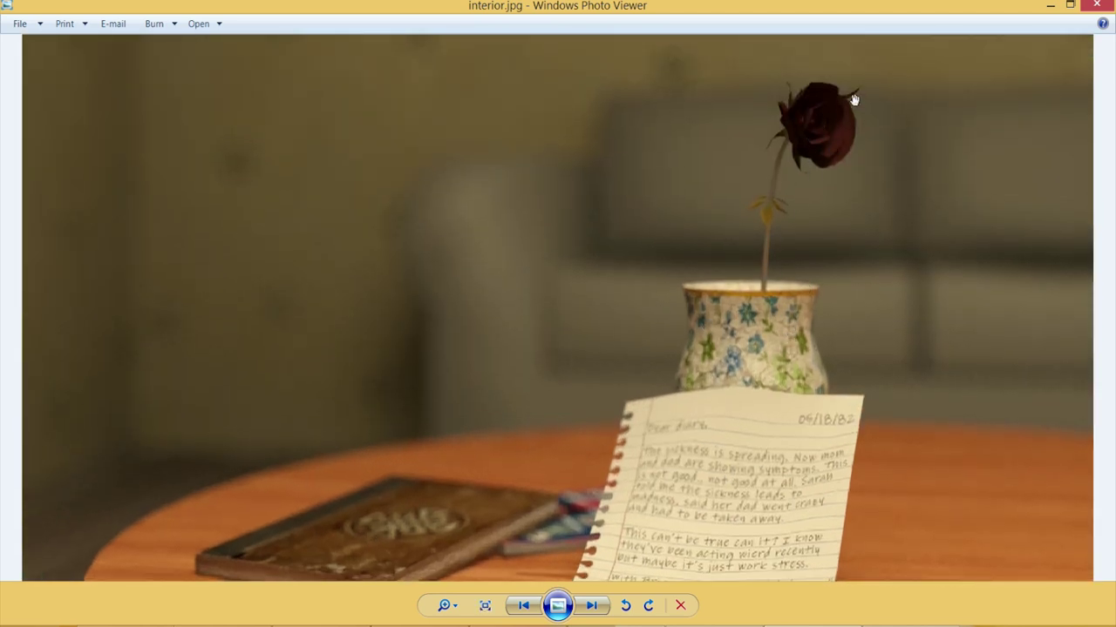
drag(759, 381, 756, 335)
scroll(756, 335, up, 4)
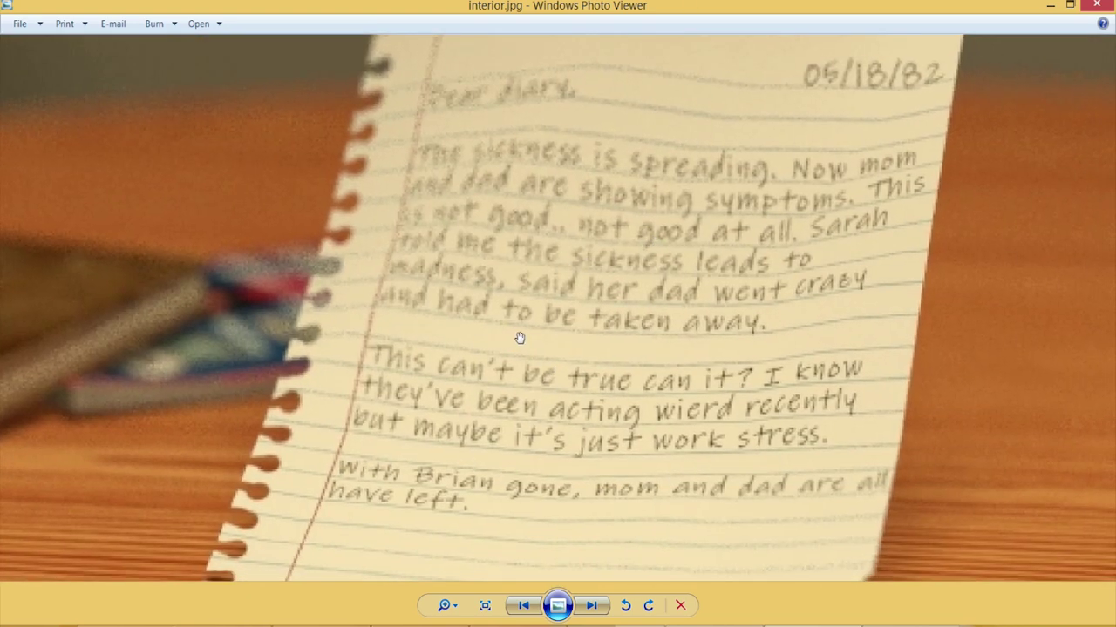
scroll(514, 319, down, 3)
scroll(563, 294, up, 3)
scroll(587, 257, down, 5)
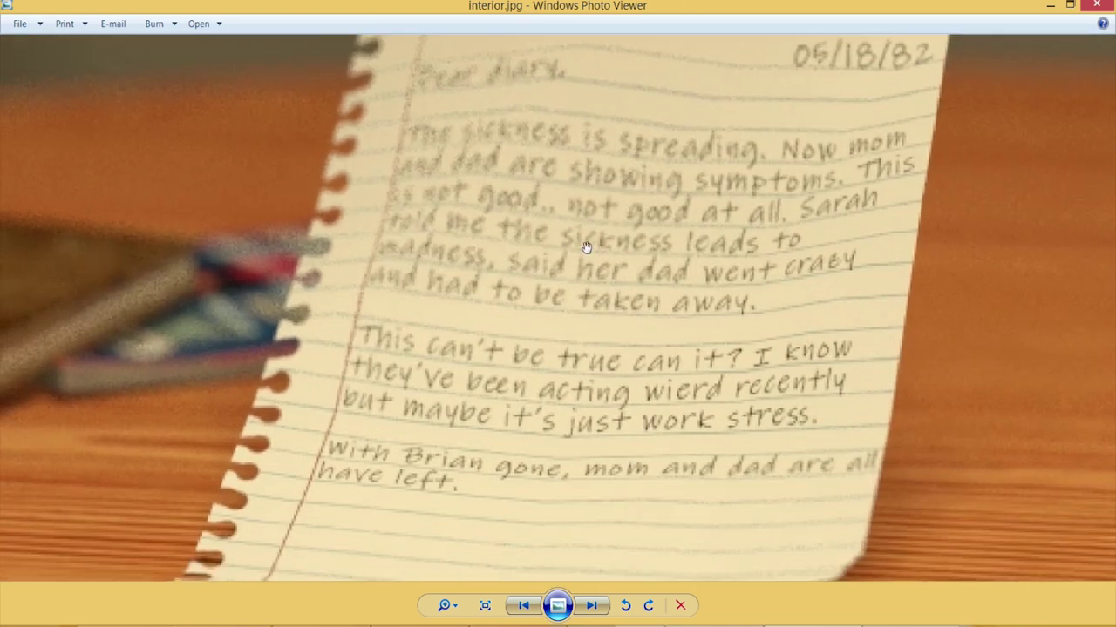
scroll(570, 414, up, 2)
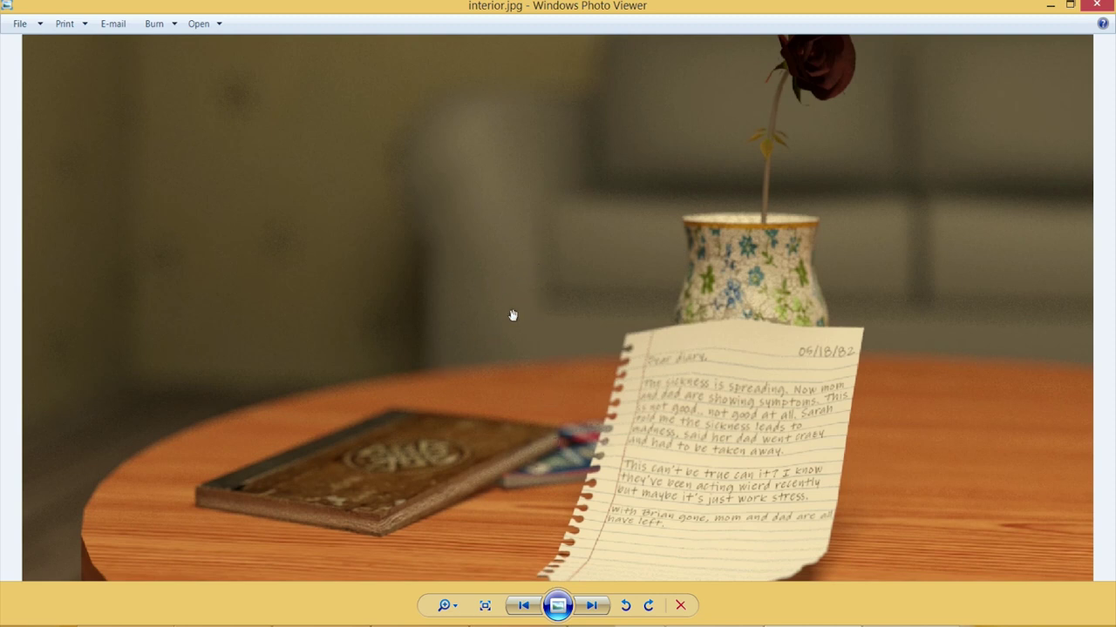
scroll(590, 383, down, 3)
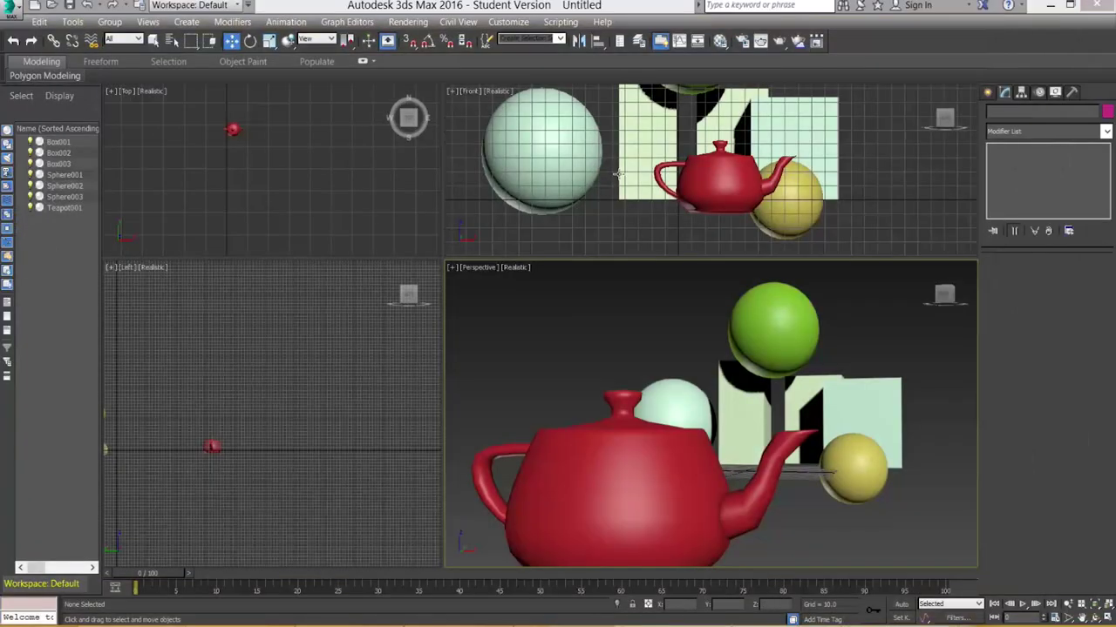
click(632, 474)
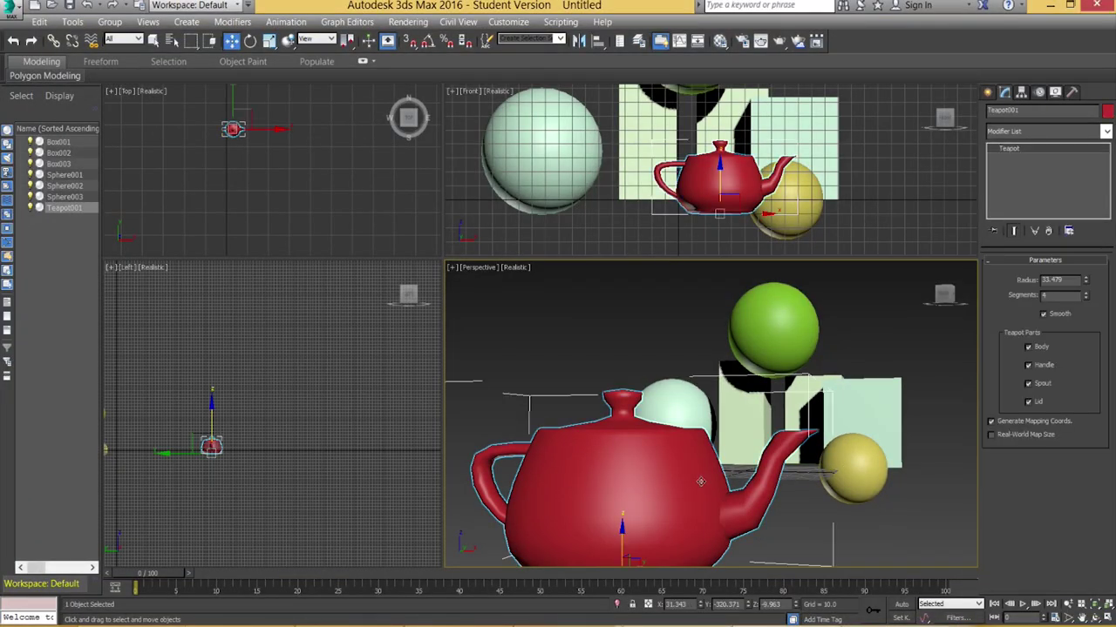
click(850, 551)
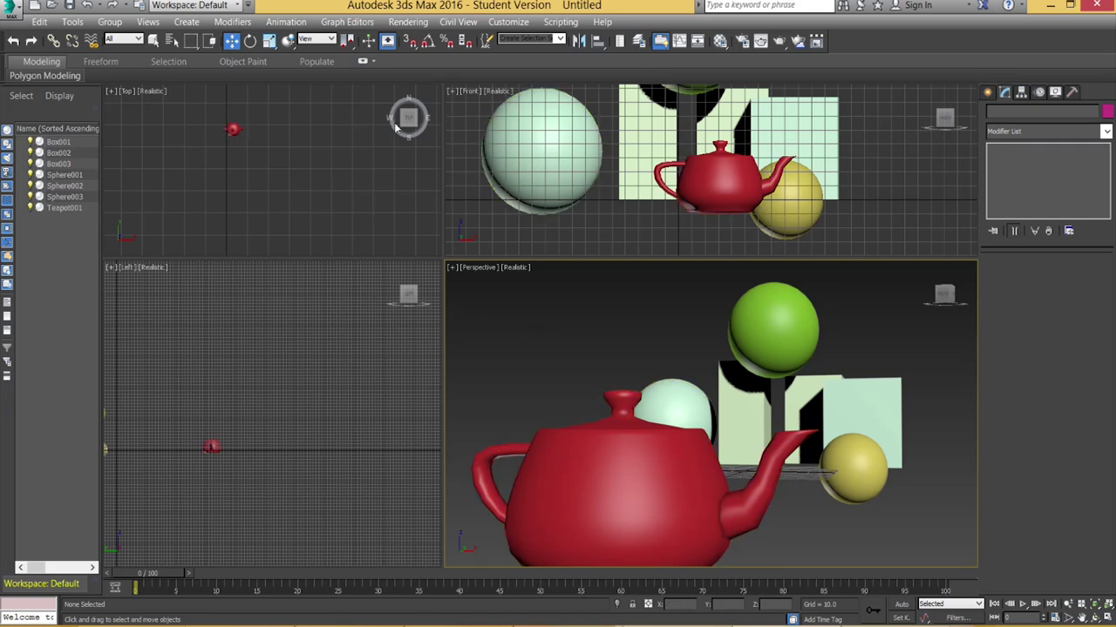
click(430, 210)
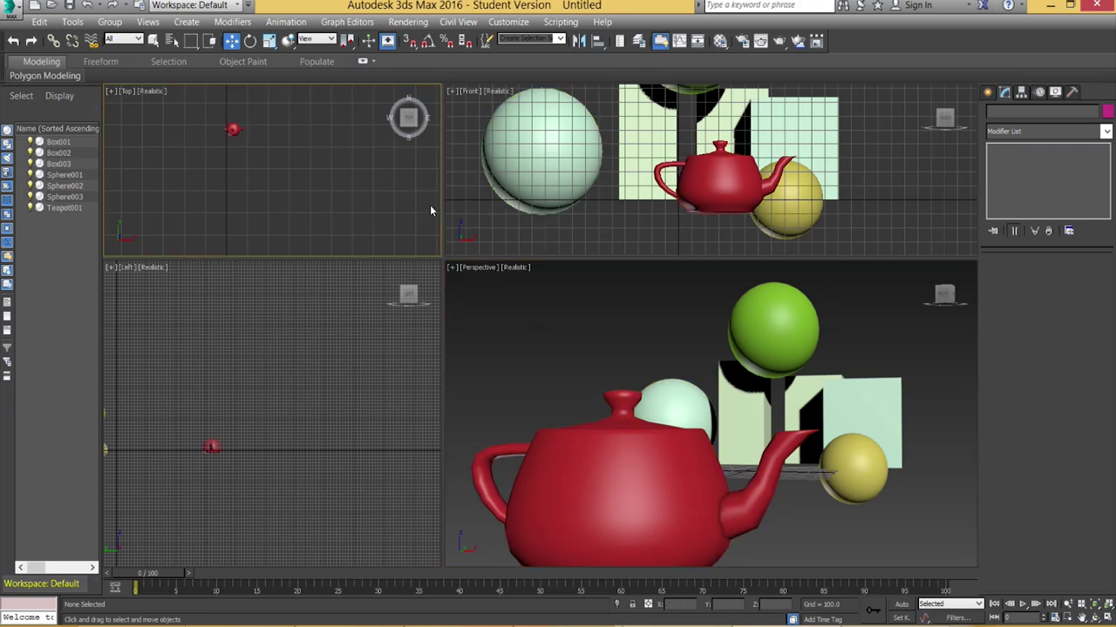
click(654, 435)
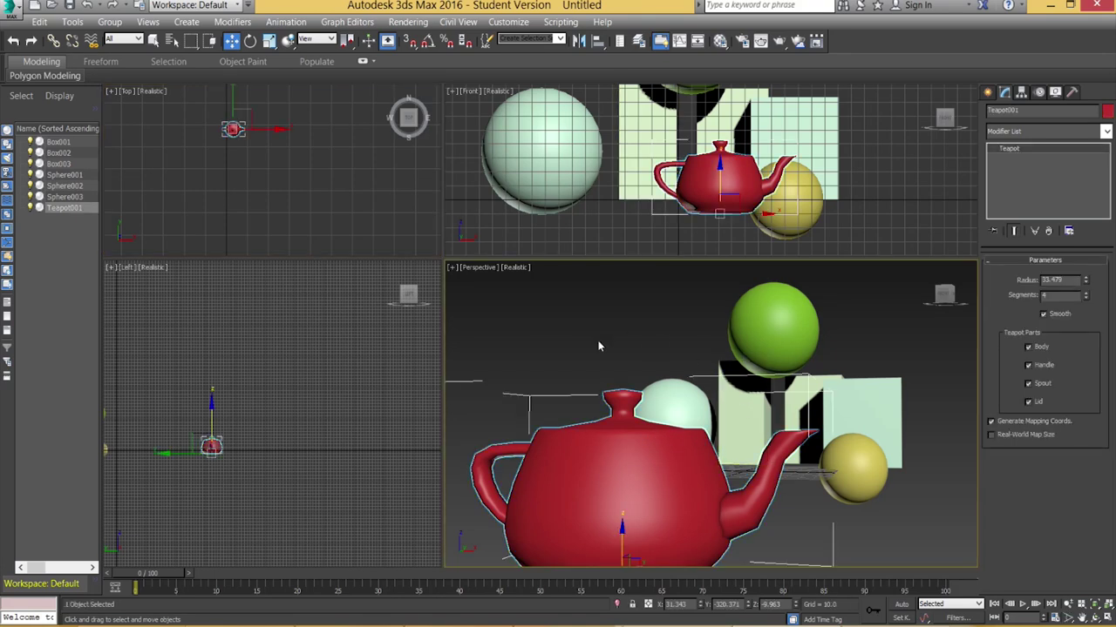
Step: Create PhysCamera001 from the Perspective view with Ctrl+C and make its viewport active
key(ctrl+c)
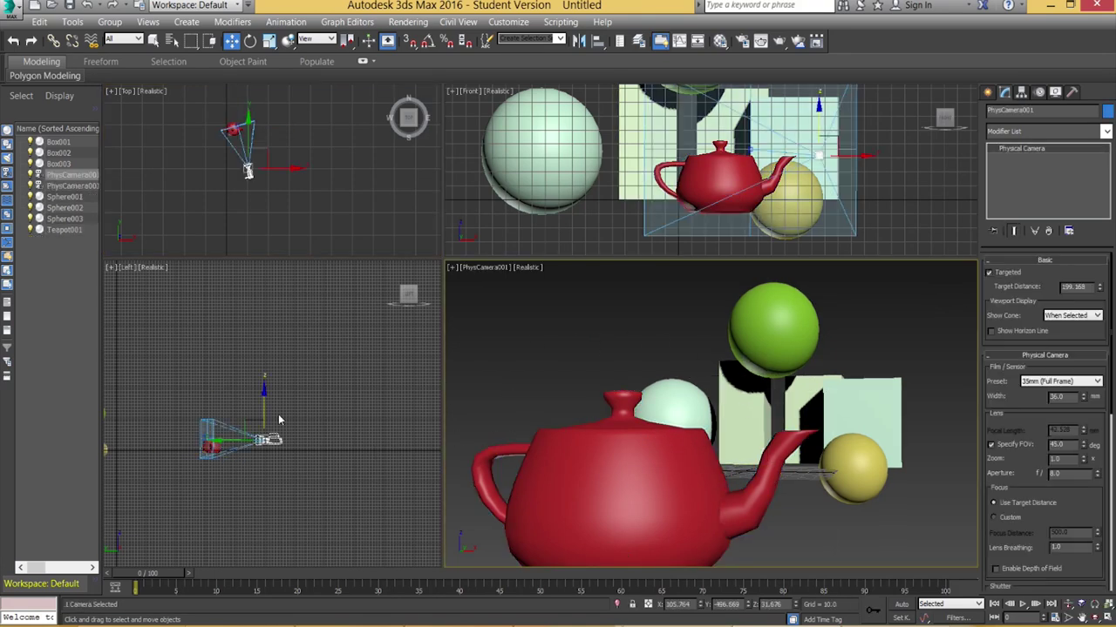
scroll(256, 453, up, 6)
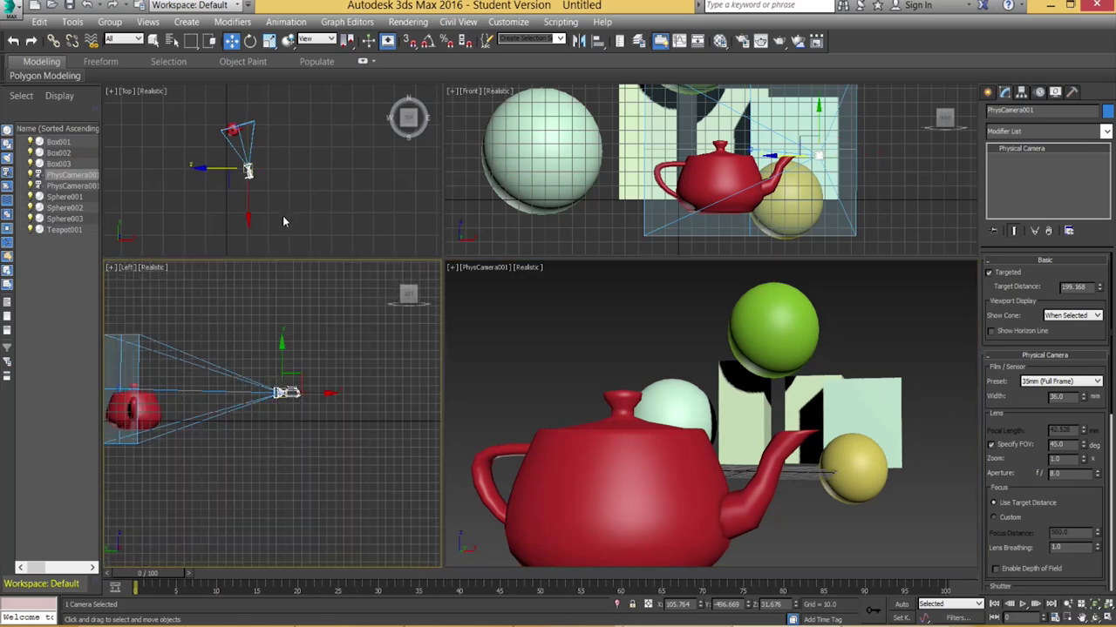
scroll(282, 218, up, 2)
middle_drag(281, 214, 259, 194)
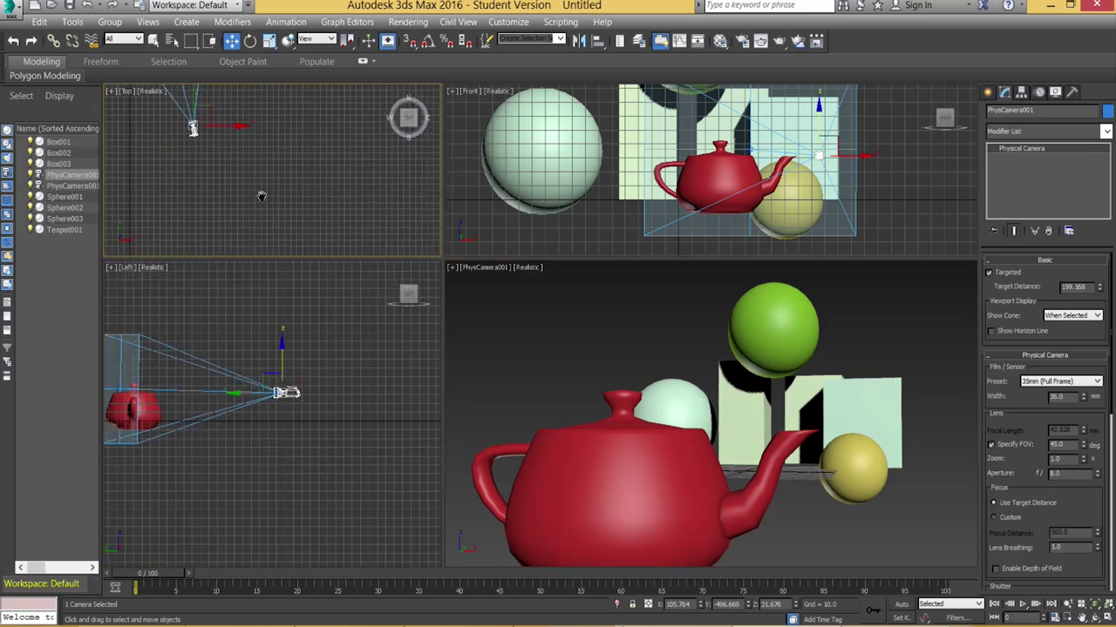
right_click(474, 280)
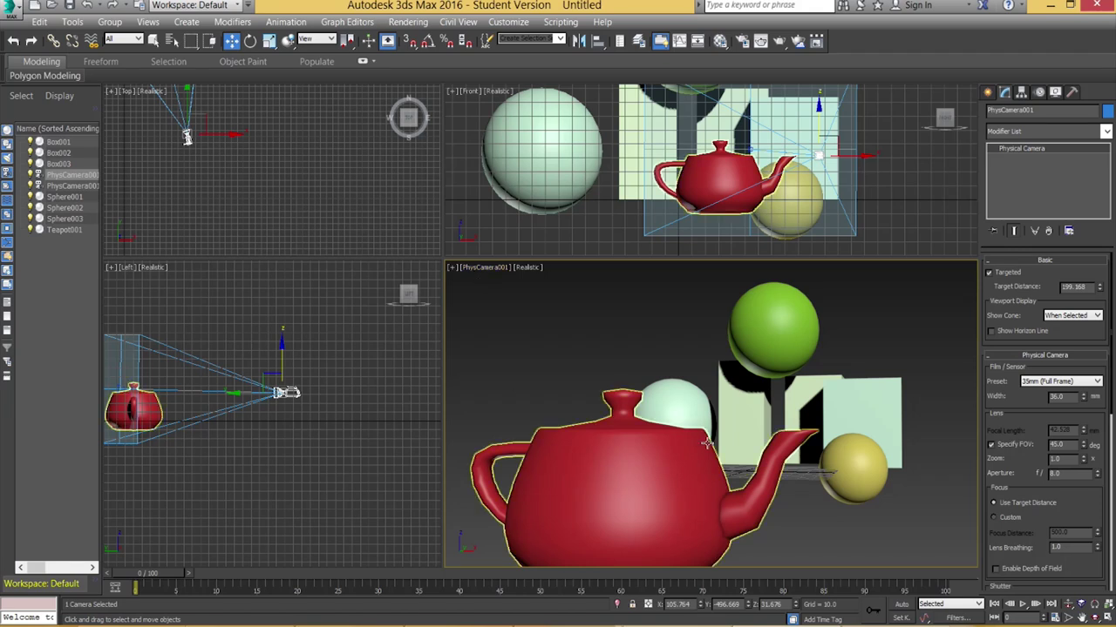
Step: Raise the camera in the Left view so it looks down on the teapot
click(284, 393)
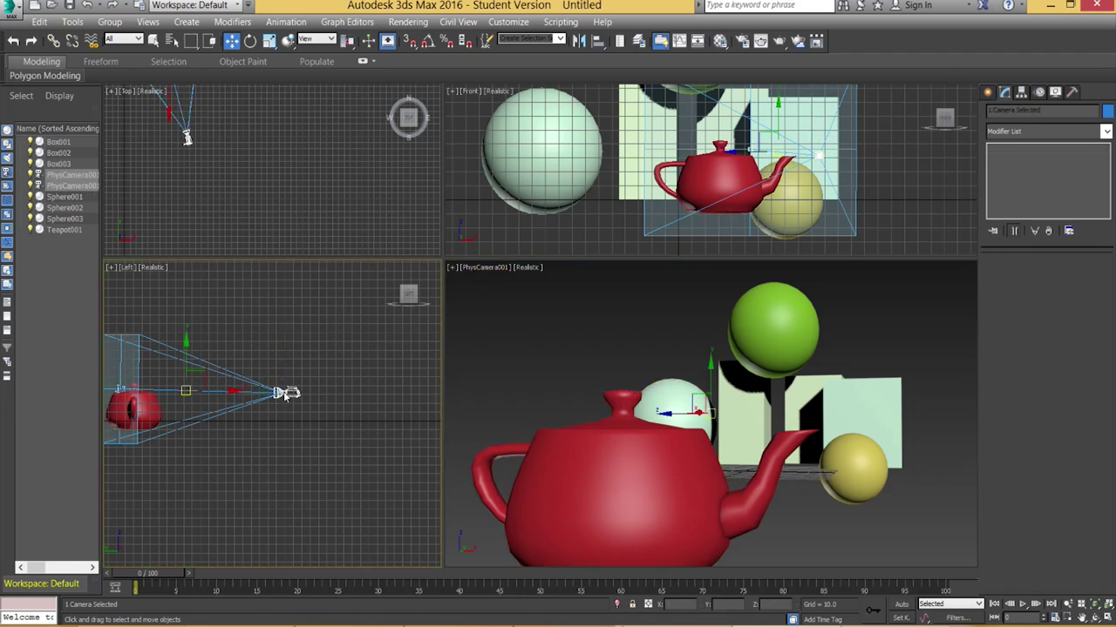
scroll(189, 407, up, 3)
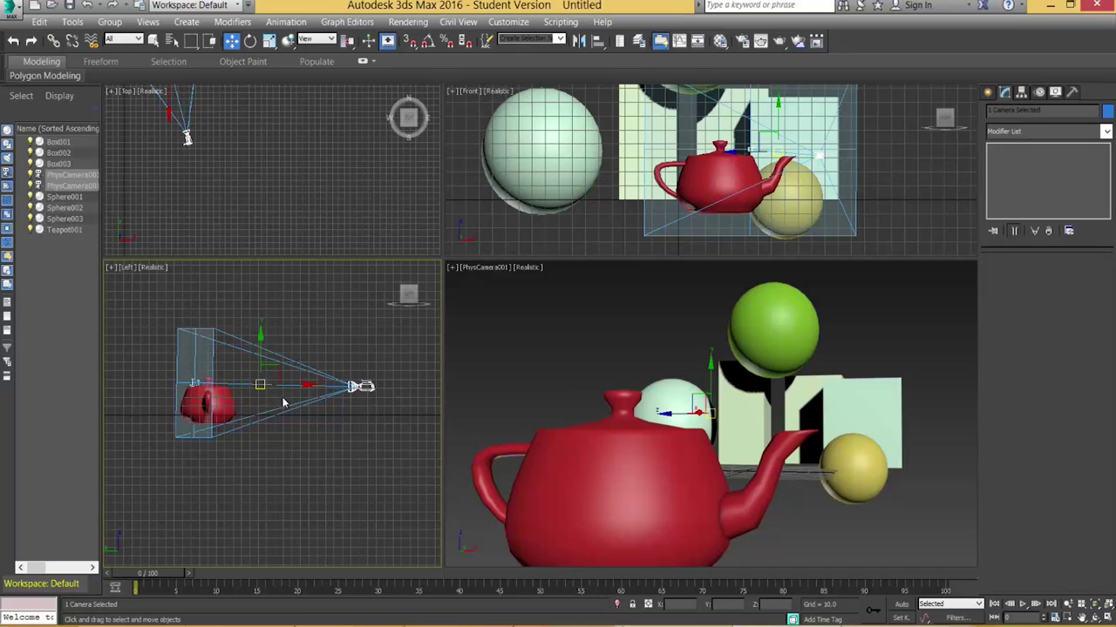
click(344, 435)
click(358, 393)
mouse_move(359, 373)
mouse_down()
mouse_move(358, 206)
mouse_move(361, 456)
mouse_move(357, 352)
mouse_up()
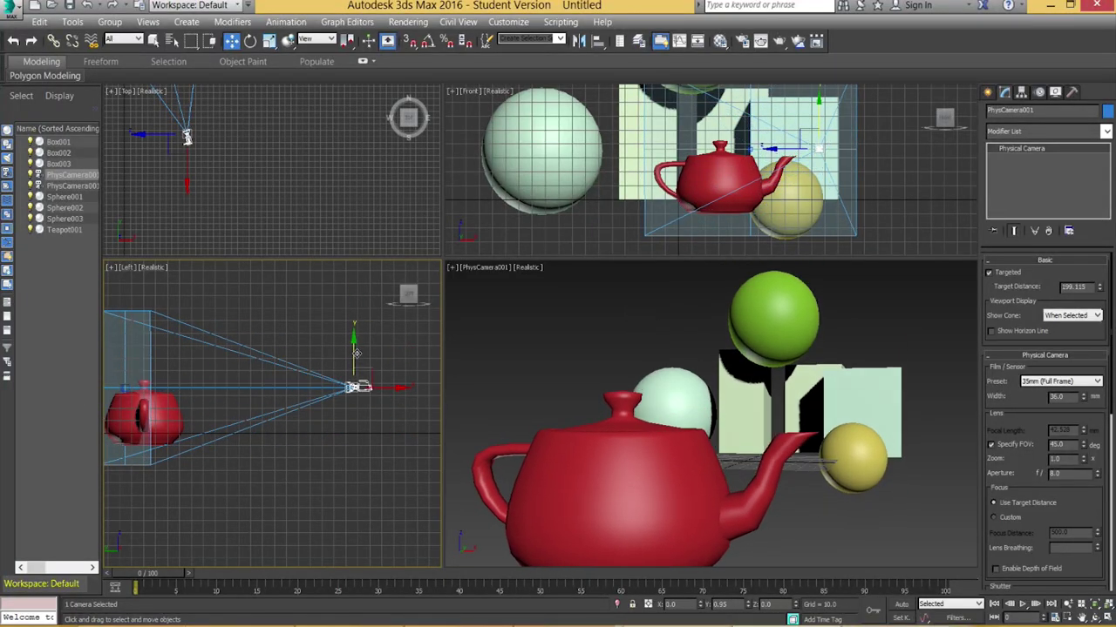
Step: Select PhysCamera001.Target and shift it sideways in the Left and Top views
click(124, 388)
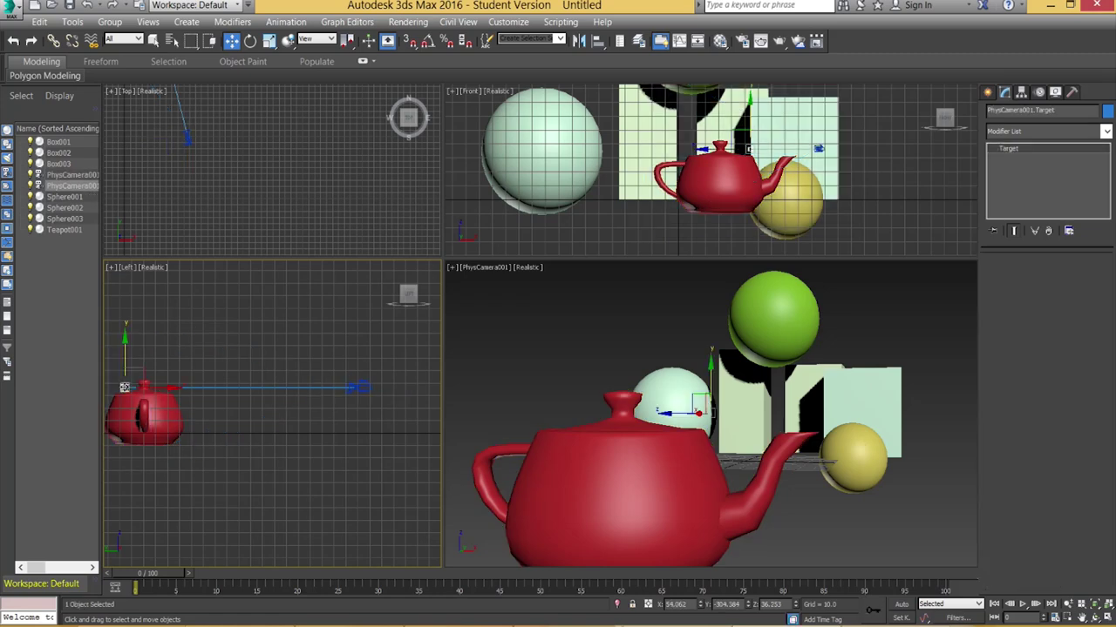
drag(125, 351, 180, 348)
right_click(226, 167)
mouse_move(226, 168)
middle_down()
mouse_move(237, 192)
mouse_move(240, 170)
middle_up()
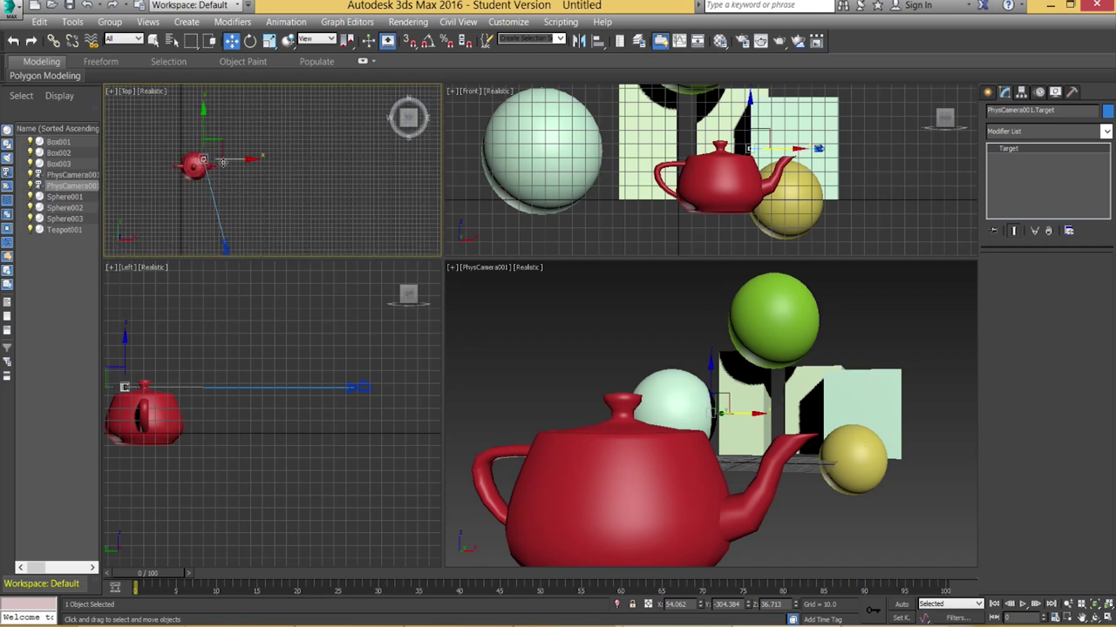
click(237, 168)
click(203, 162)
scroll(220, 164, up, 3)
drag(221, 165, 227, 165)
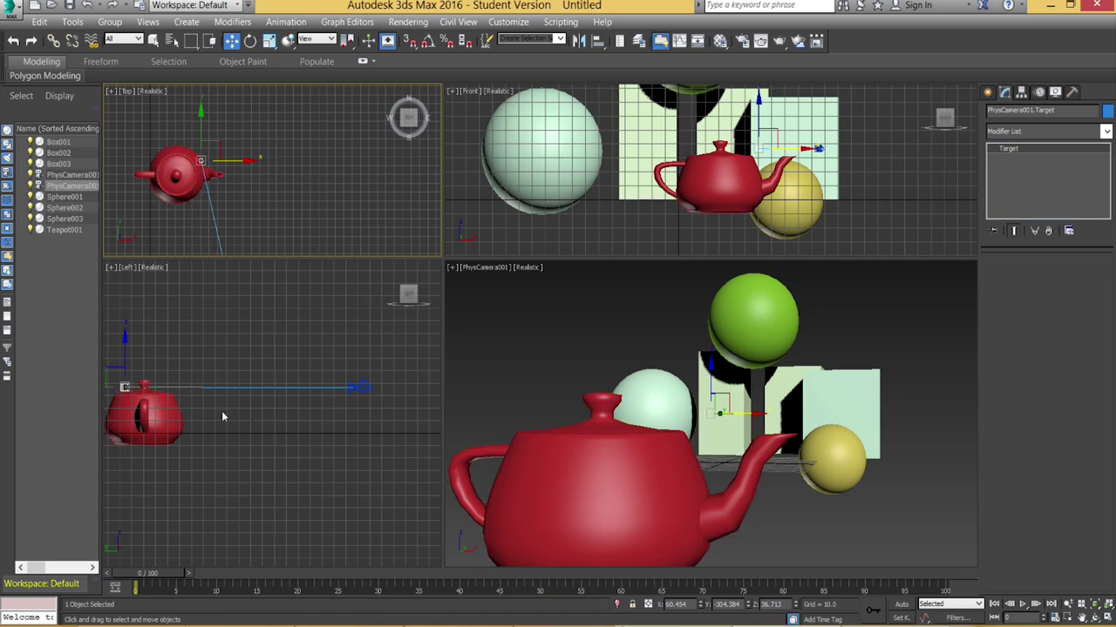
Step: Move the camera target further in the Left and Top views to re-frame the teapot
middle_drag(222, 411, 307, 416)
drag(255, 394, 288, 394)
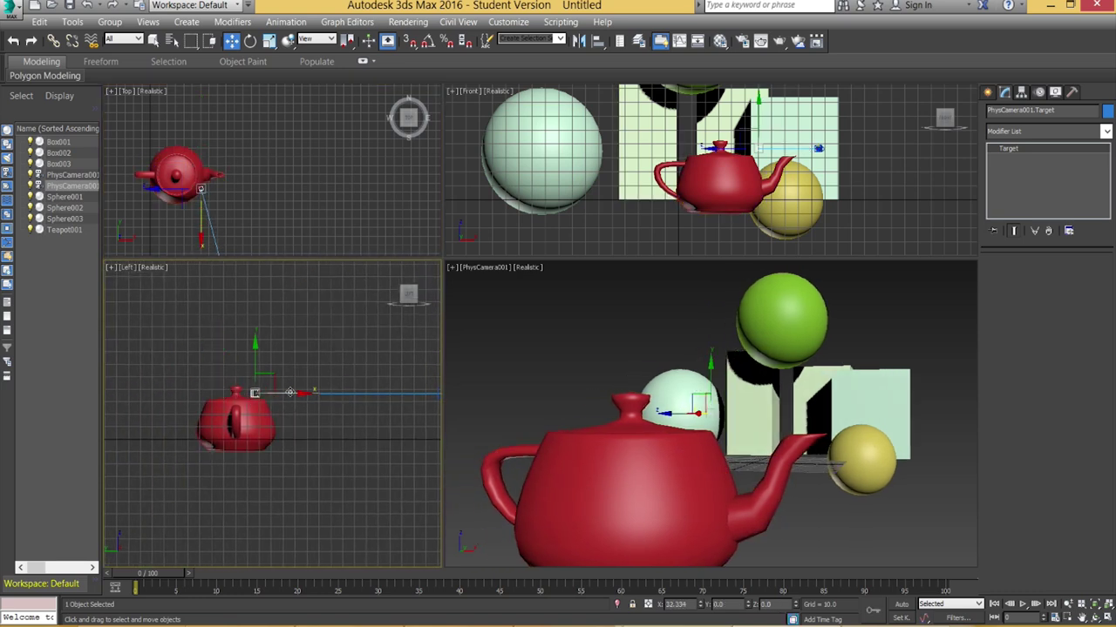
right_click(221, 189)
drag(221, 190, 224, 224)
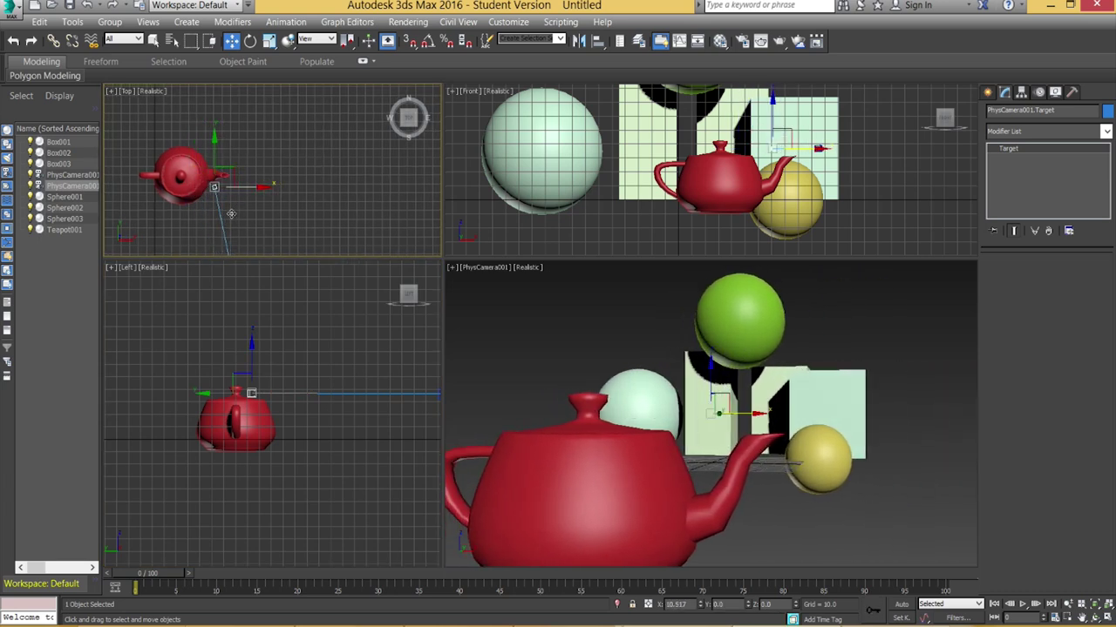
middle_drag(224, 224, 249, 177)
middle_drag(234, 96, 248, 177)
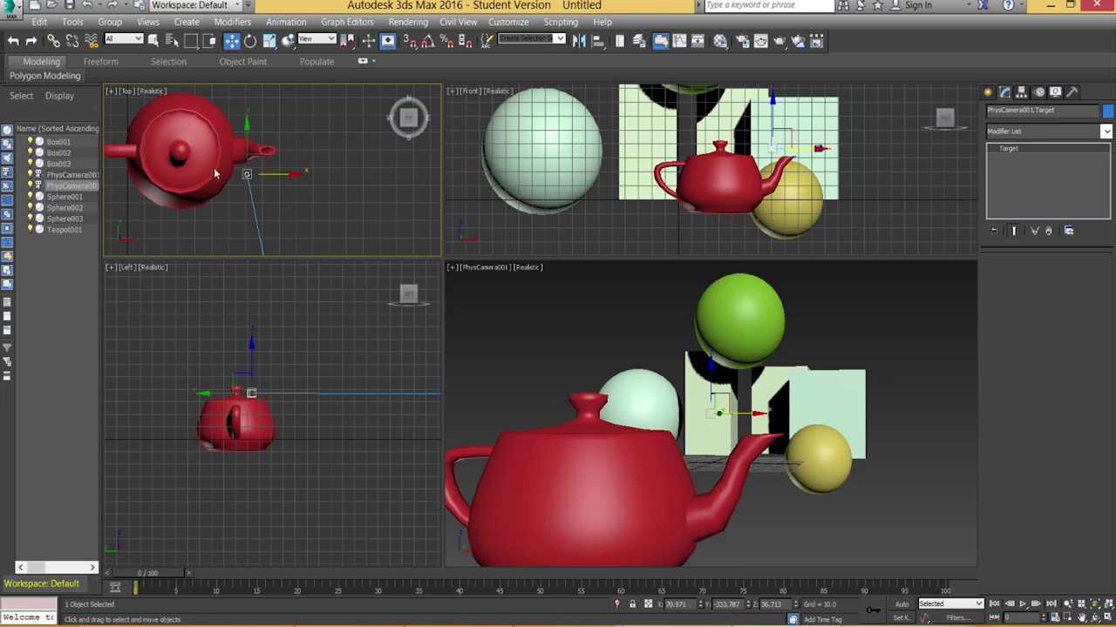
mouse_move(248, 148)
mouse_down()
mouse_move(256, 172)
mouse_move(254, 162)
mouse_up()
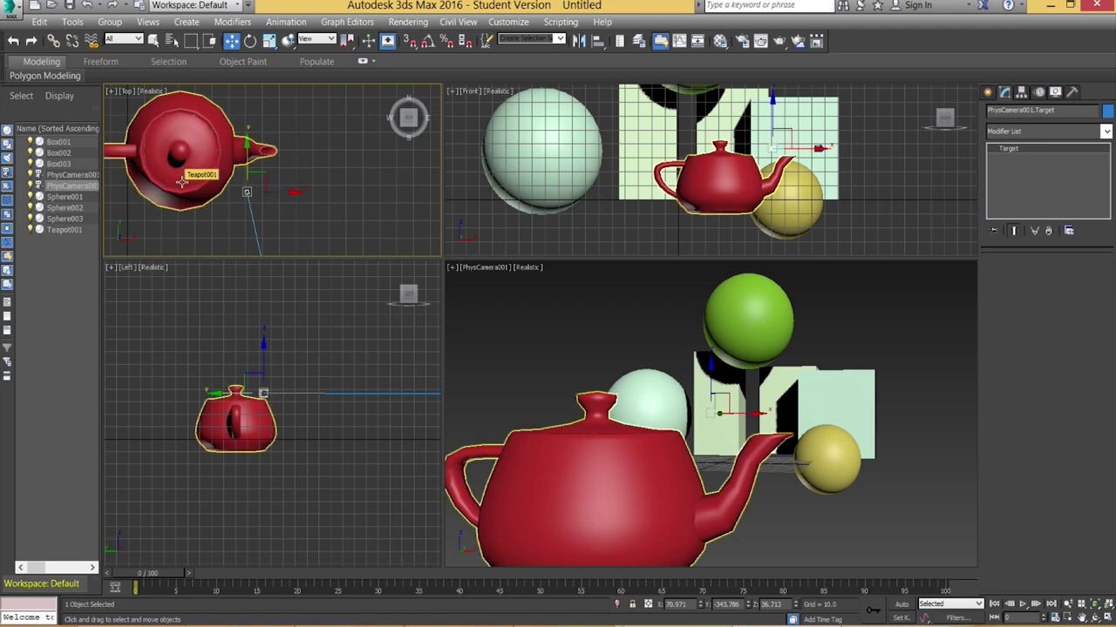
Step: Bring the camera into sight in the Top view and reselect PhysCamera001
scroll(214, 193, down, 3)
scroll(214, 194, up, 3)
middle_drag(214, 193, 201, 111)
middle_drag(319, 223, 291, 202)
click(274, 172)
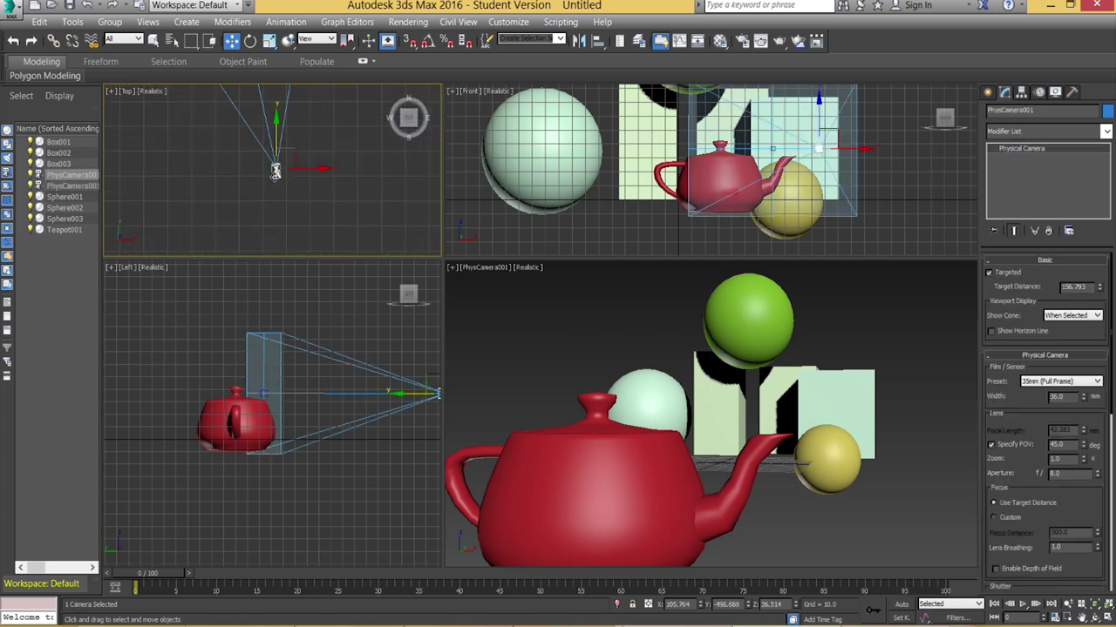
Step: Activate the camera view and confirm NVIDIA mental ray as the renderer in Render Setup
right_click(581, 402)
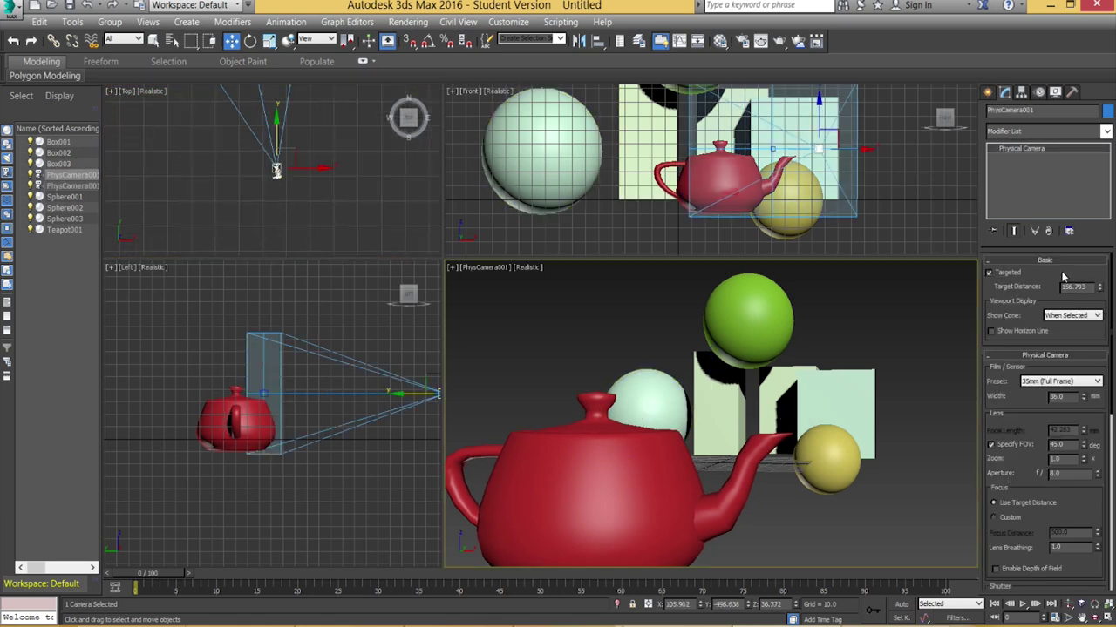
click(405, 22)
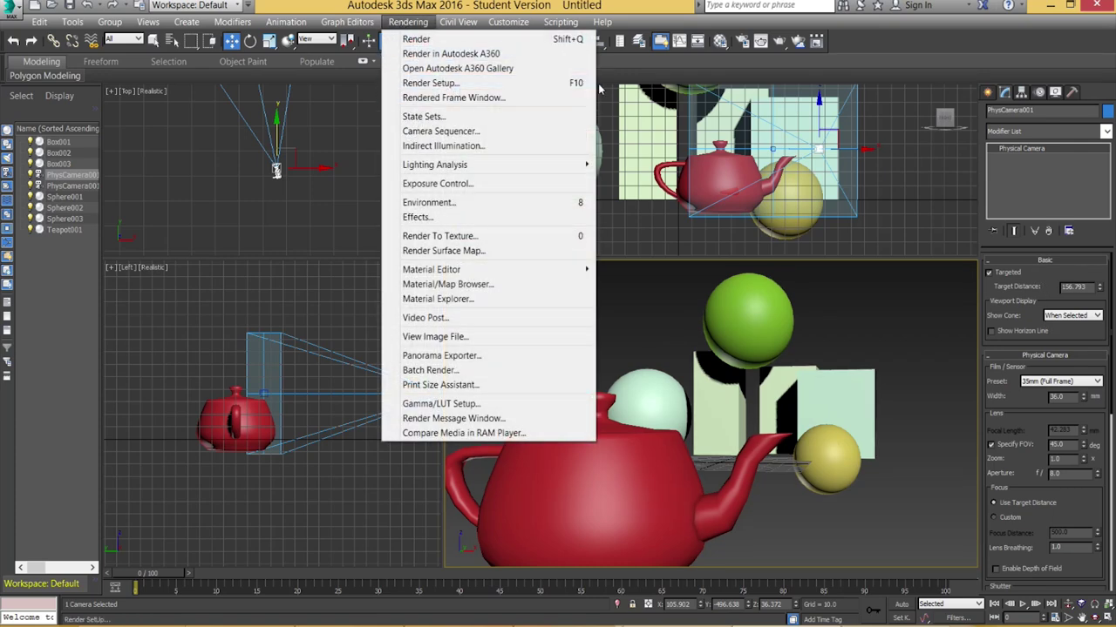
click(447, 83)
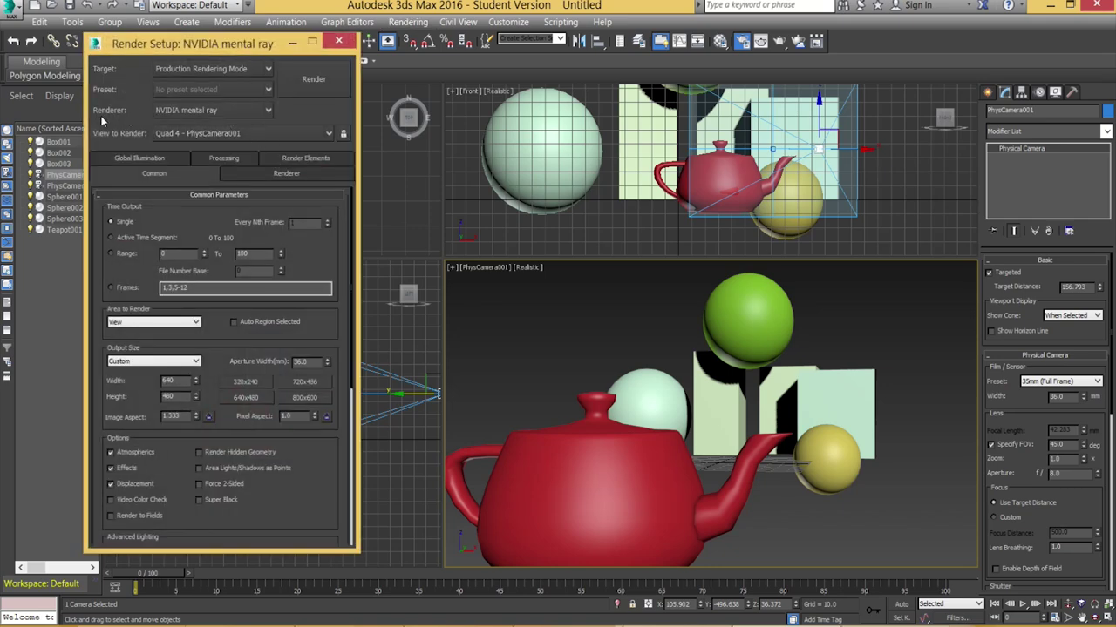
click(179, 111)
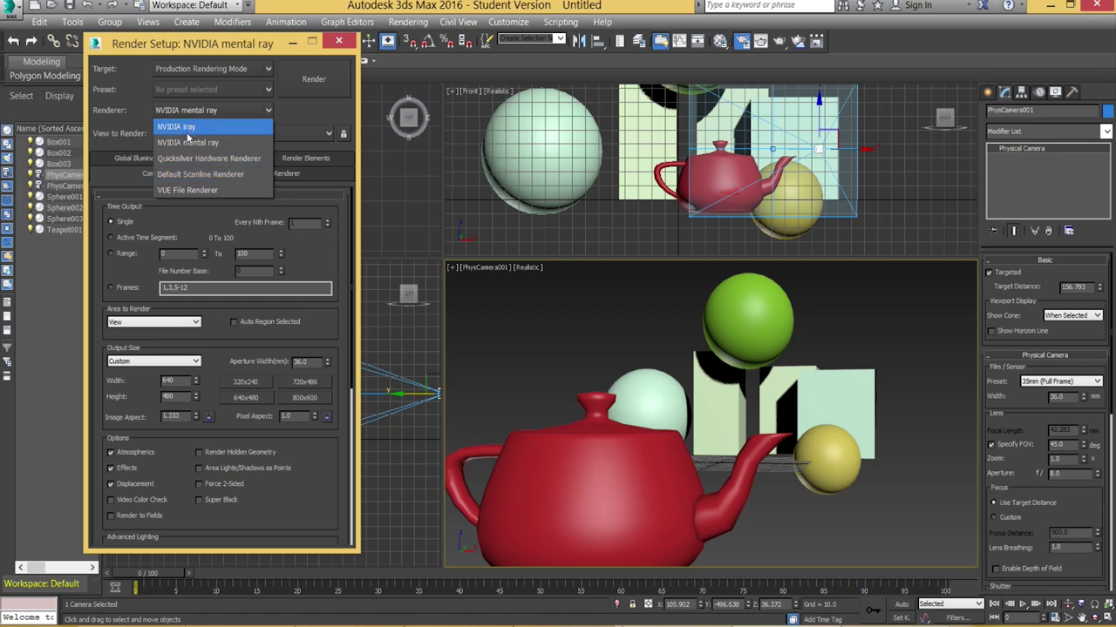
click(202, 150)
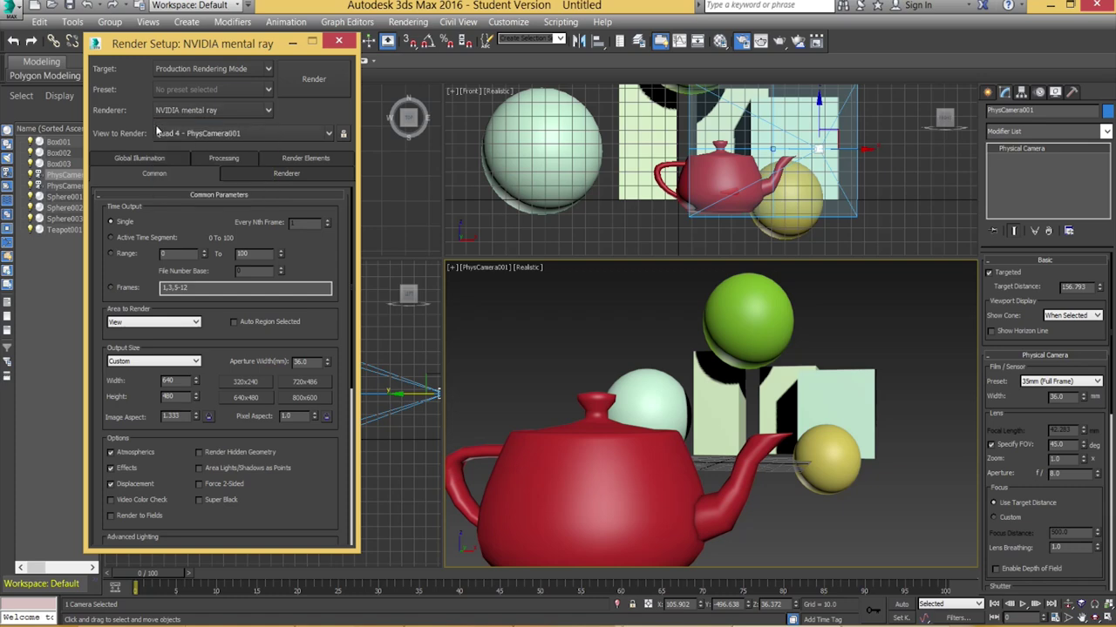
click(333, 45)
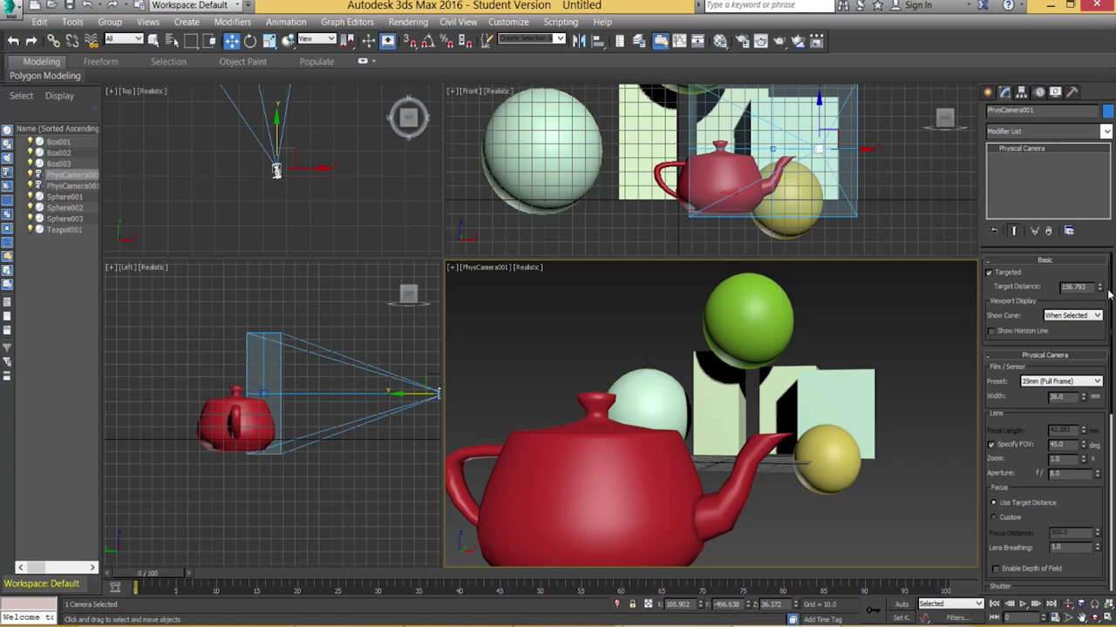
Step: Scroll the Physical Camera rollout and check Enable Depth of Field
drag(1056, 344, 1052, 214)
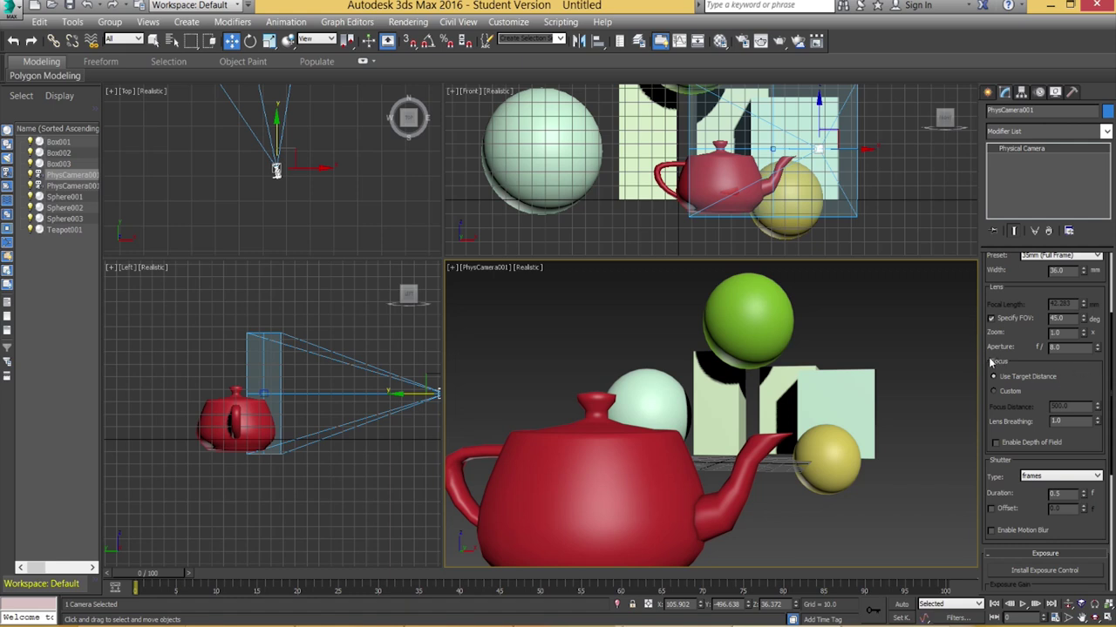
click(996, 444)
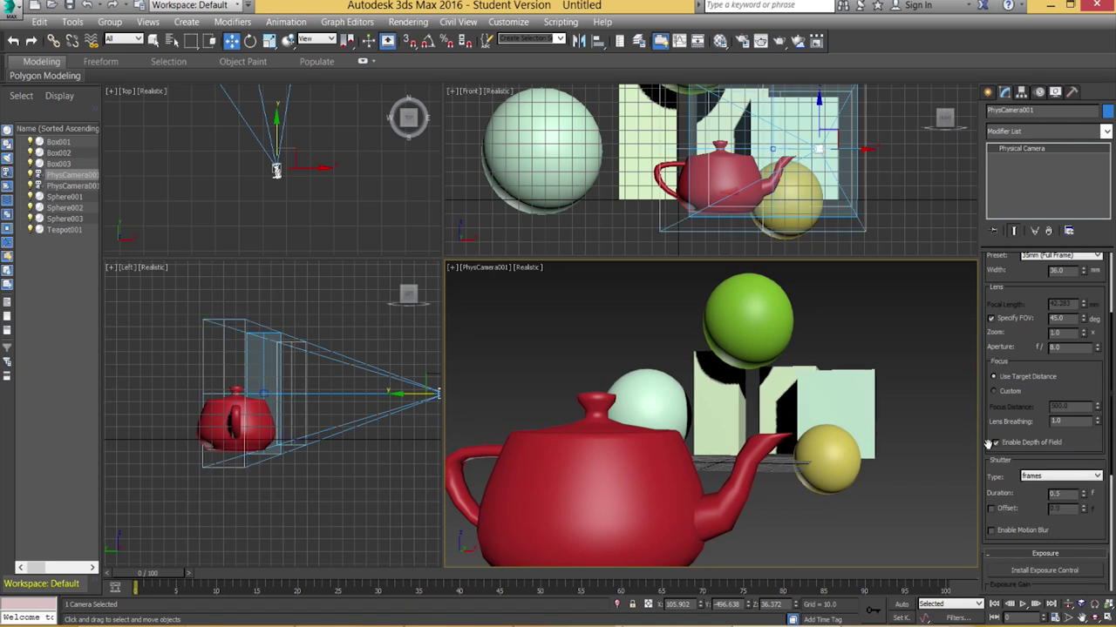
click(996, 443)
click(996, 442)
click(1009, 448)
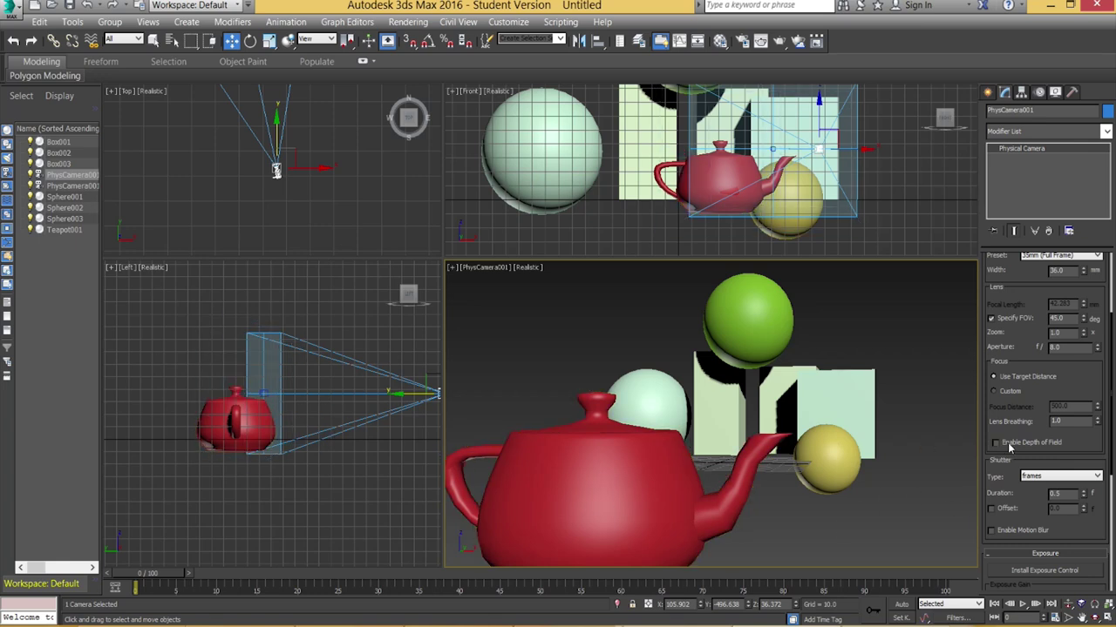
click(1009, 447)
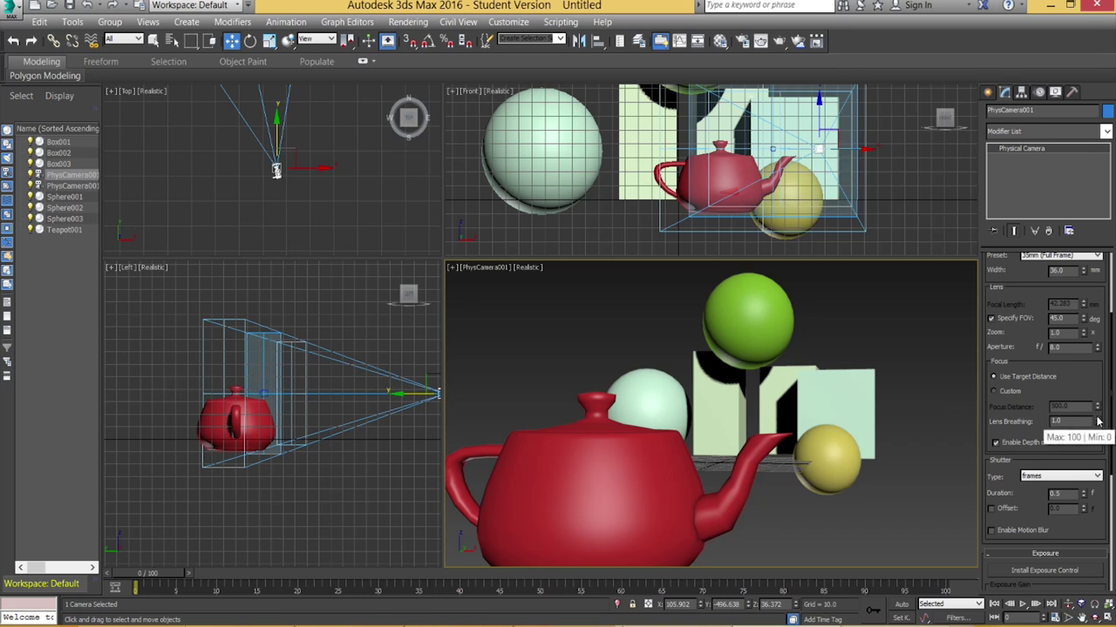
Step: Adjust the Aperture spinner down to about f/4.4 and select its value for editing
drag(1098, 349, 1097, 418)
drag(11, 387, 5, 345)
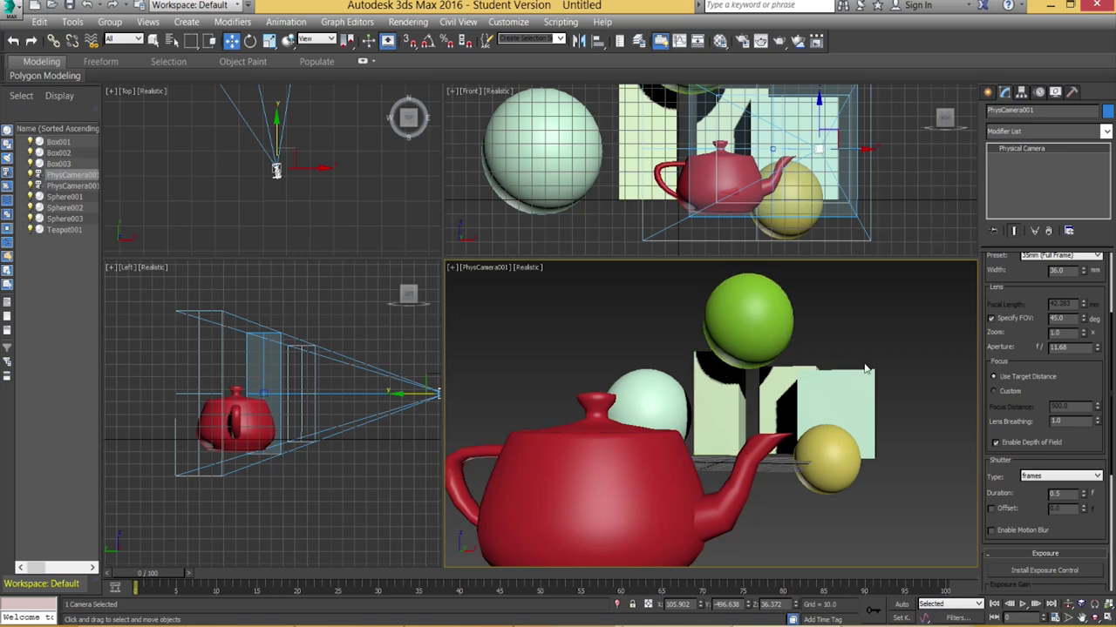
drag(1098, 358, 1108, 389)
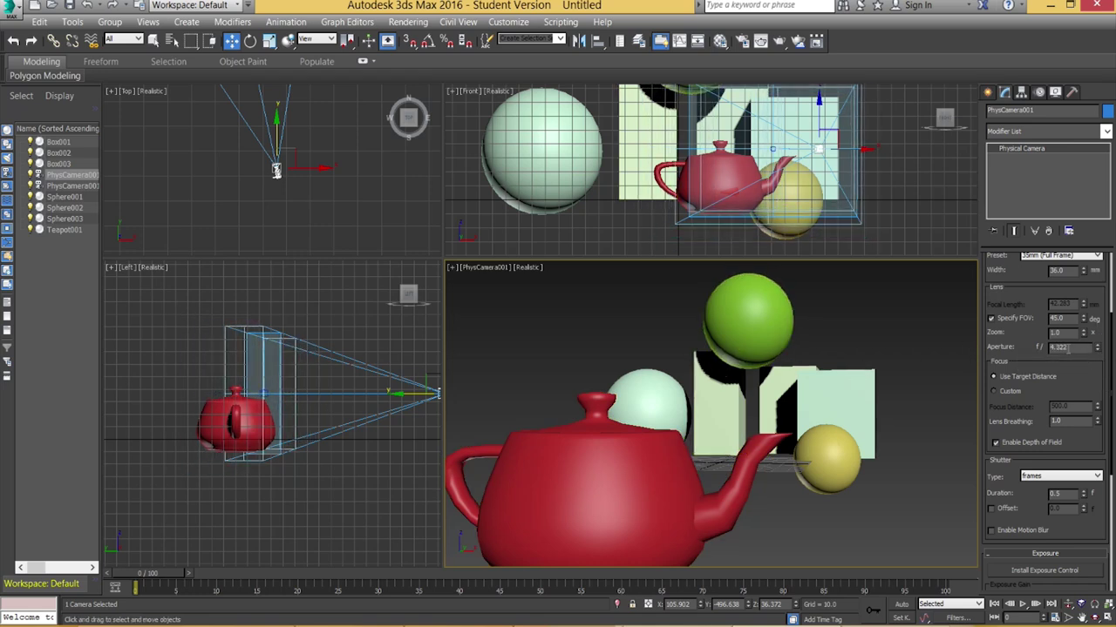
double_click(1065, 347)
Step: Set the camera aperture to f/2.0
text(2)
key(Return)
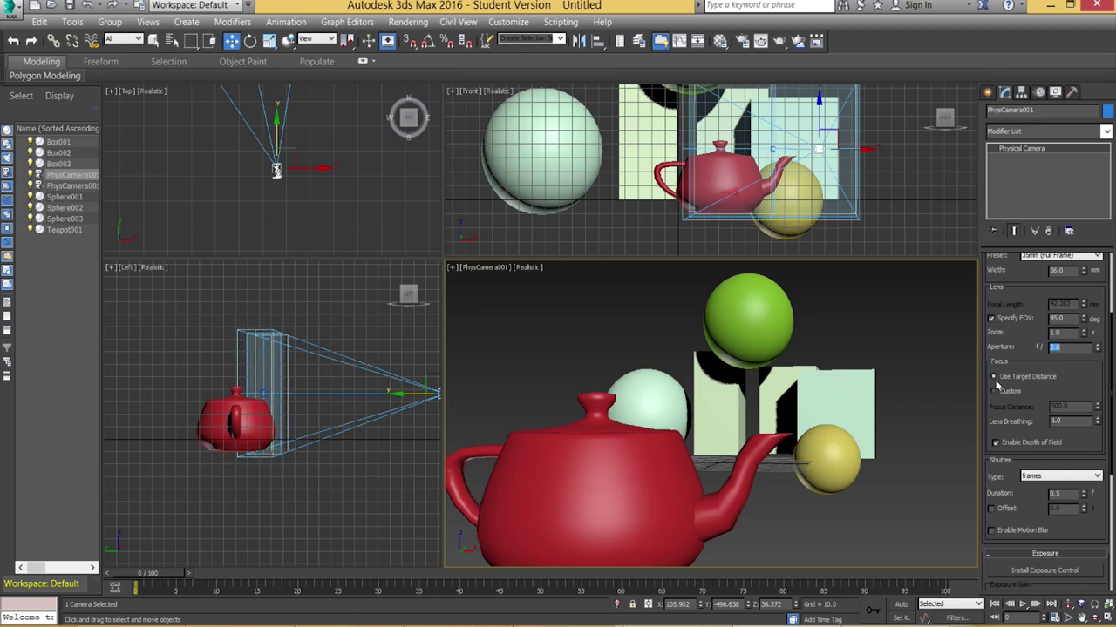
click(994, 378)
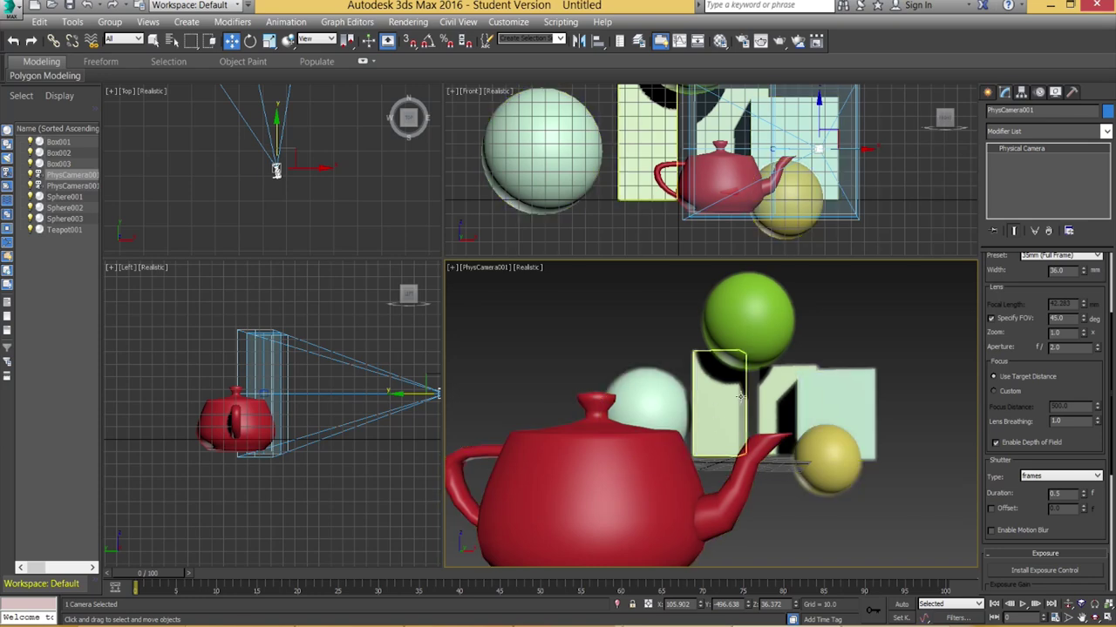
Step: Render a test frame of the camera view and close the Rendered Frame Window
key(shift+q)
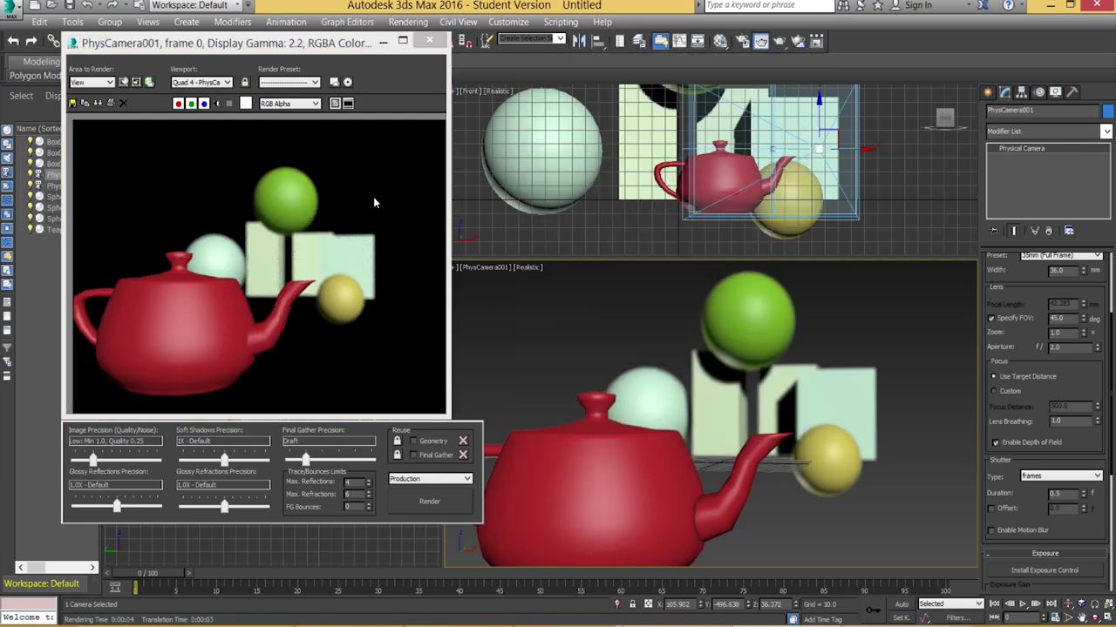
click(428, 46)
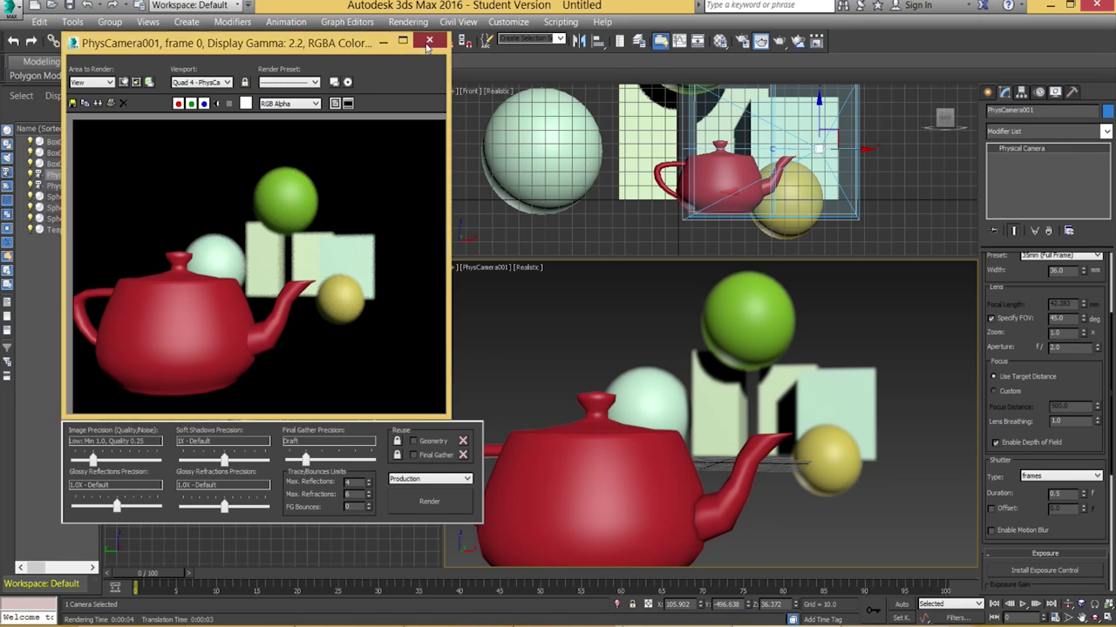
click(428, 41)
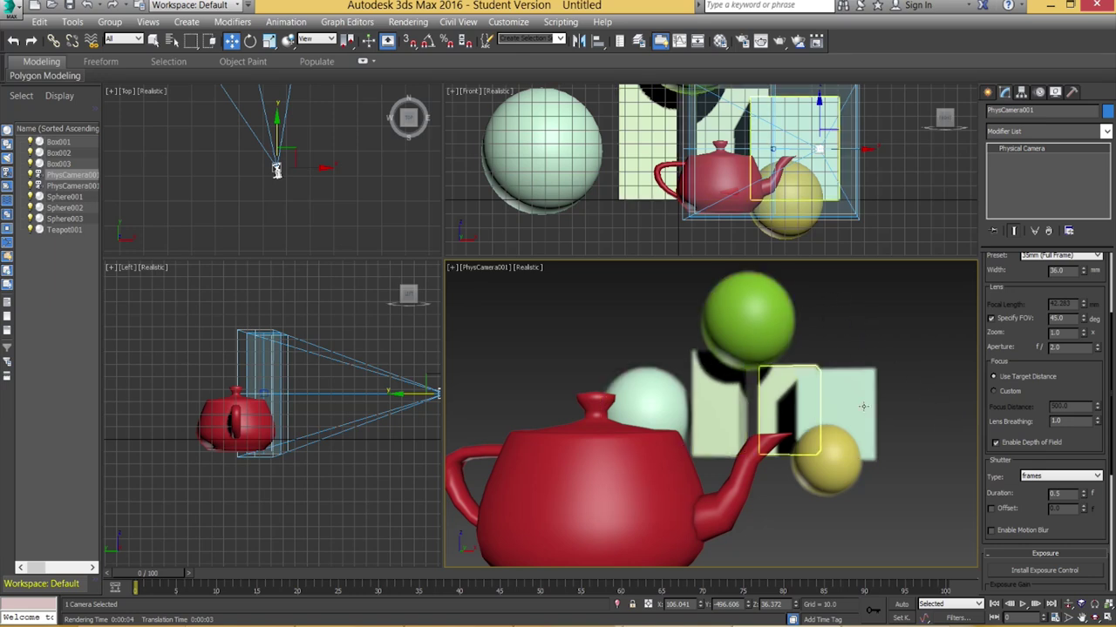
Step: Lower the Aperture spinner to f/1.2 and re-render the camera view
click(525, 269)
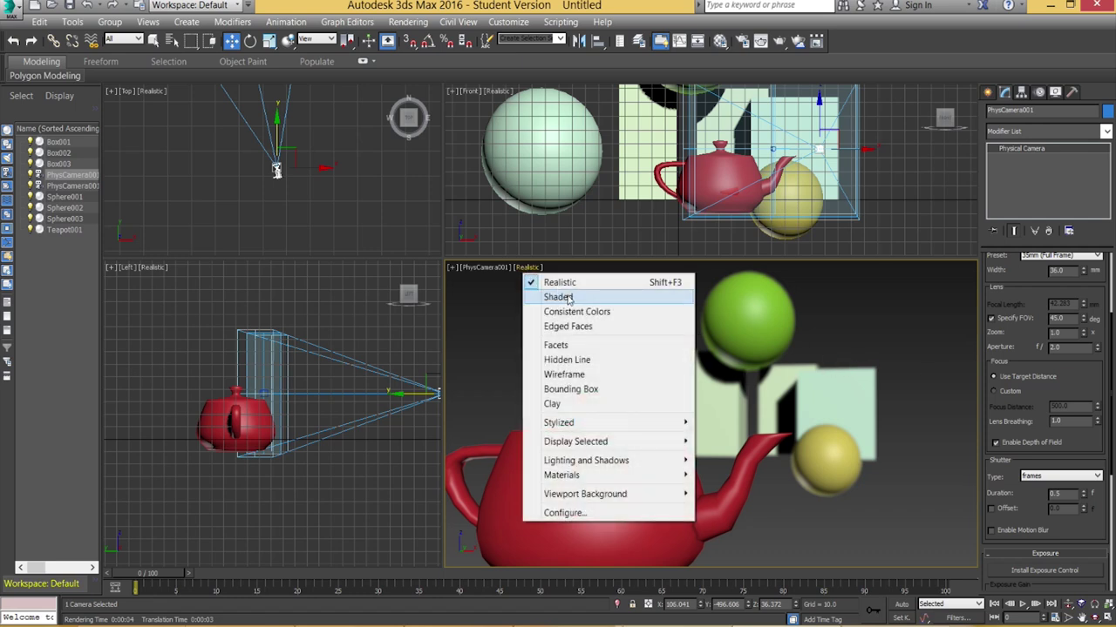
click(587, 12)
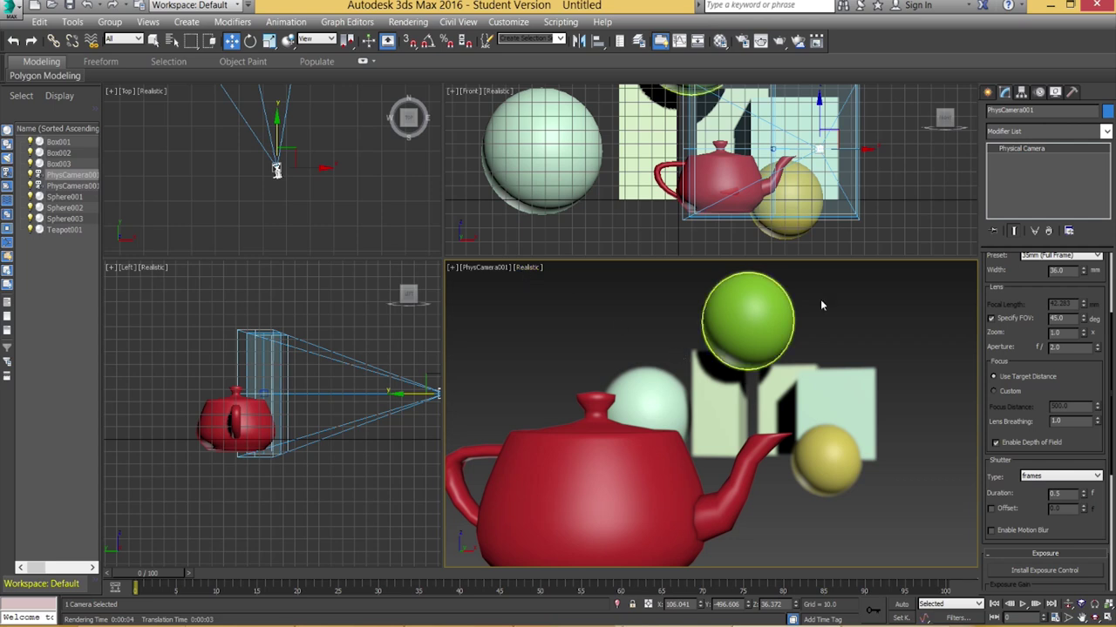
drag(1096, 351, 1106, 371)
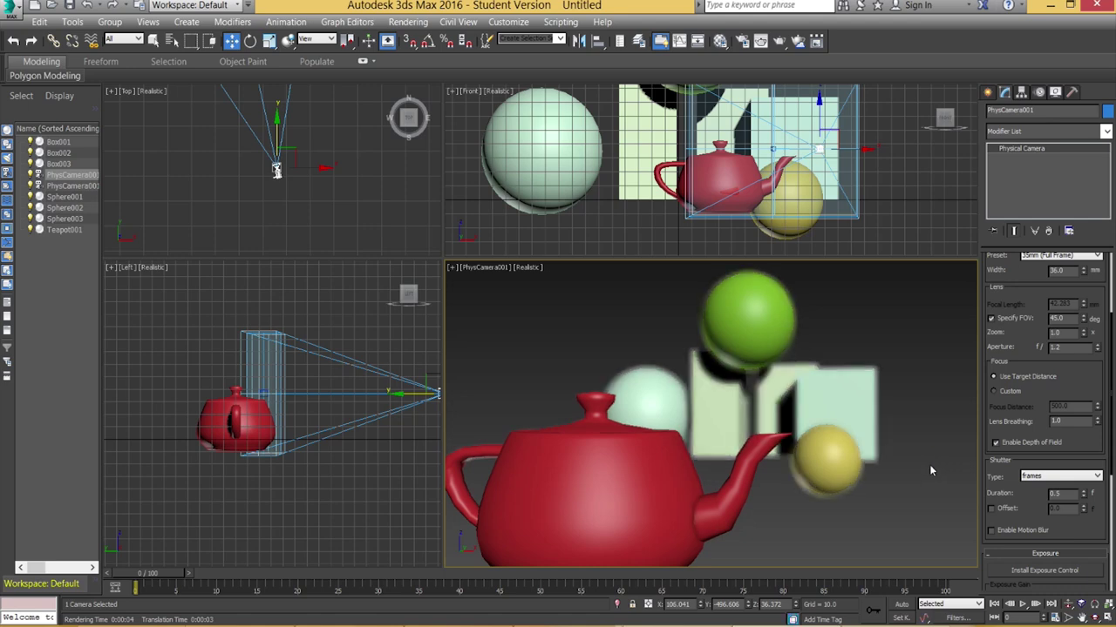
key(shift+q)
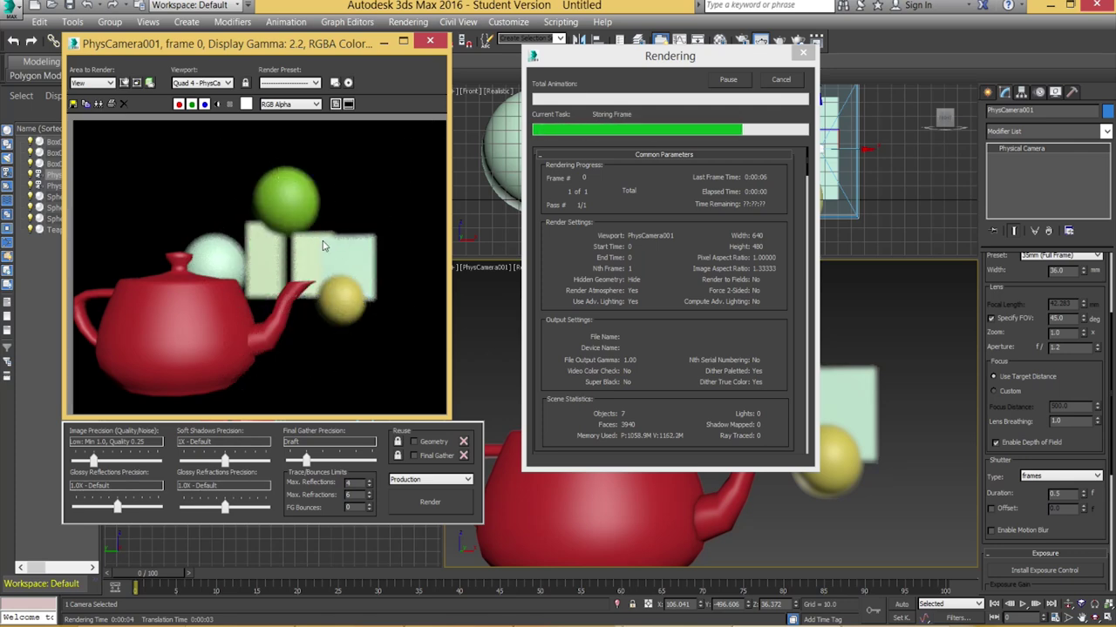
click(325, 296)
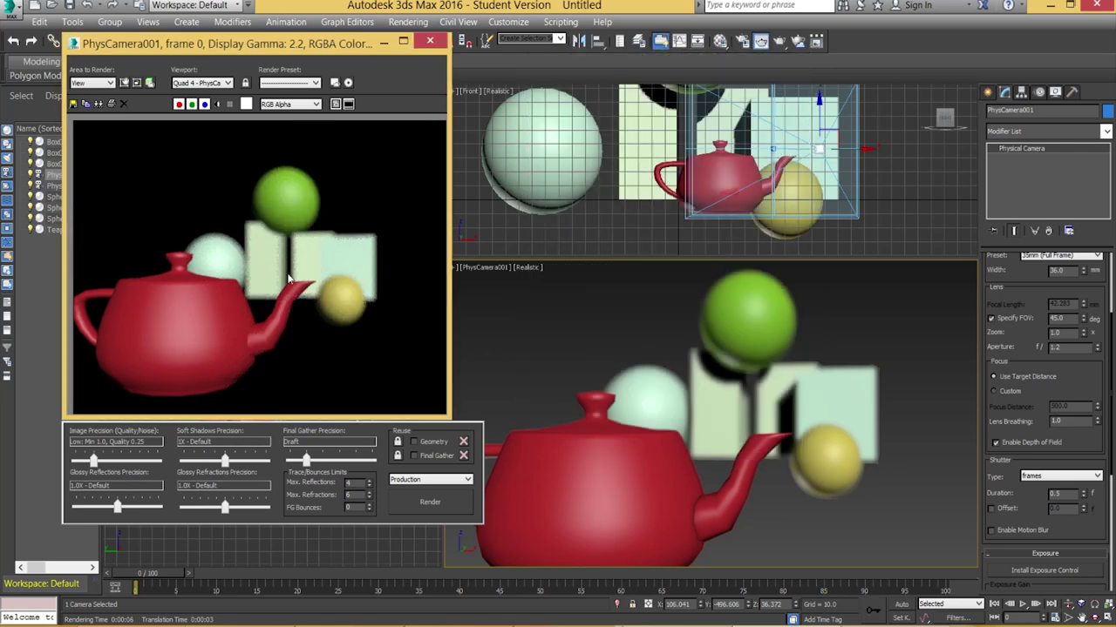
scroll(281, 262, up, 2)
scroll(281, 261, down, 2)
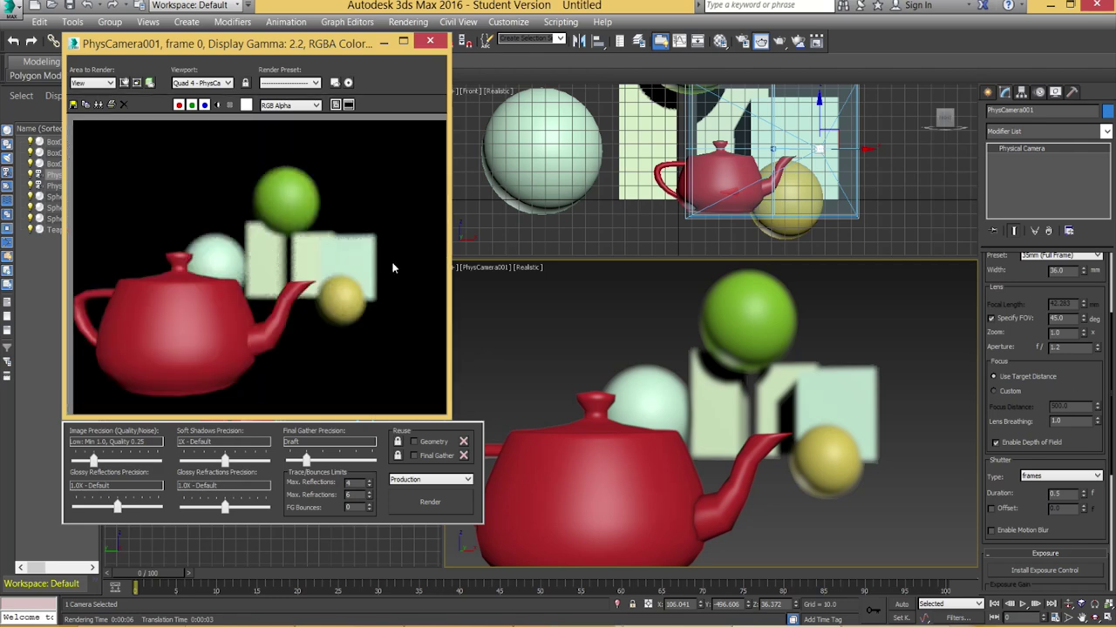
click(430, 43)
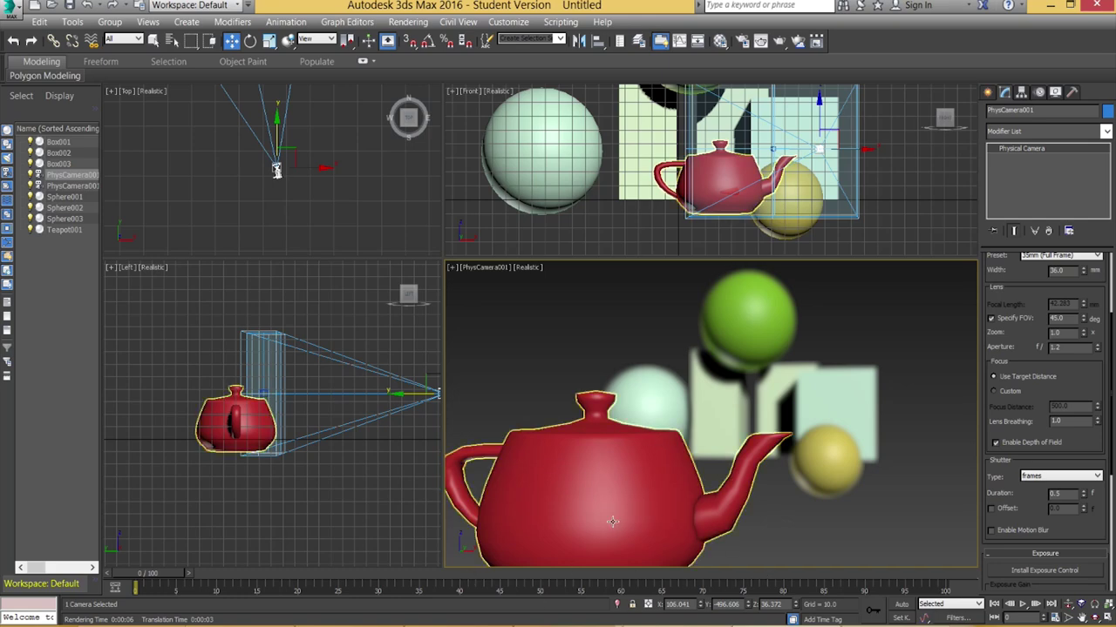
Step: Re-render, then turn on Show Safe Frames from the PhysCamera001 viewport label
key(shift+q)
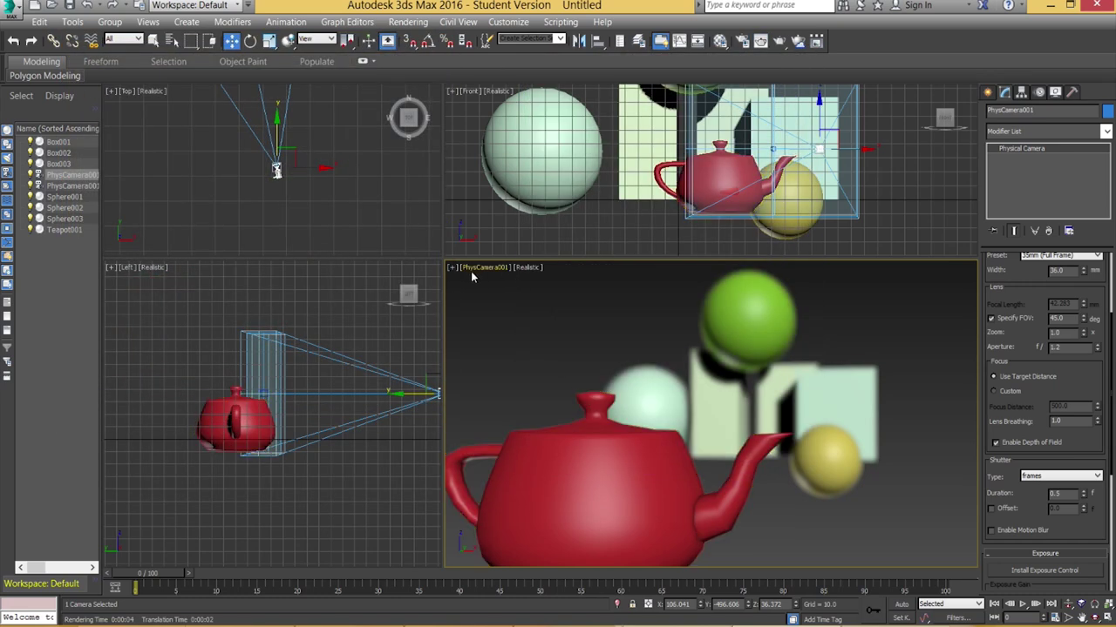
click(470, 271)
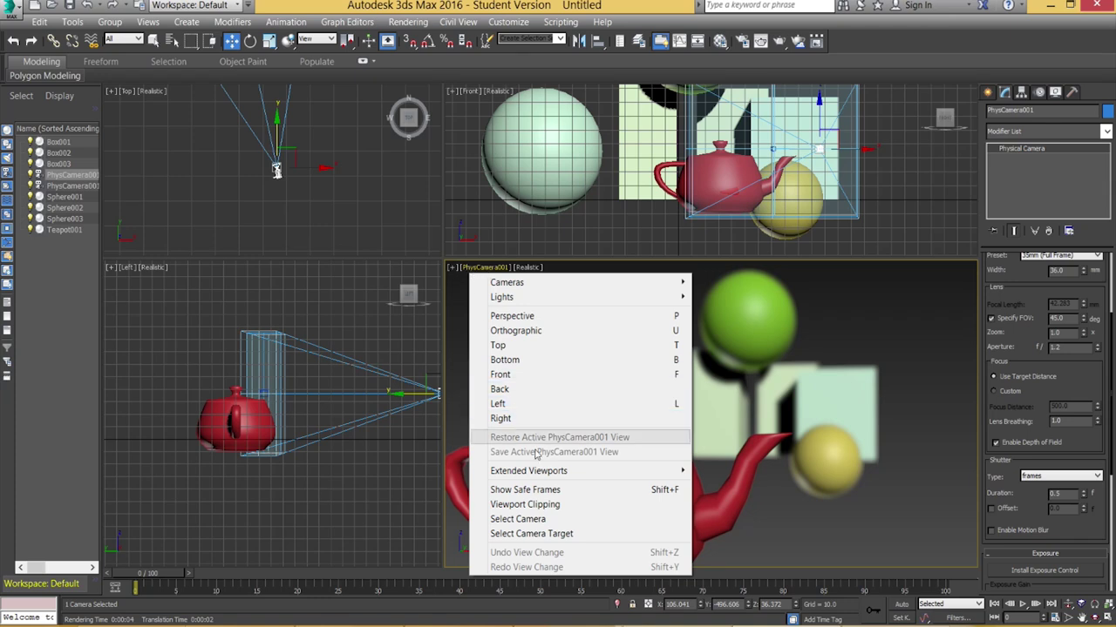
click(543, 491)
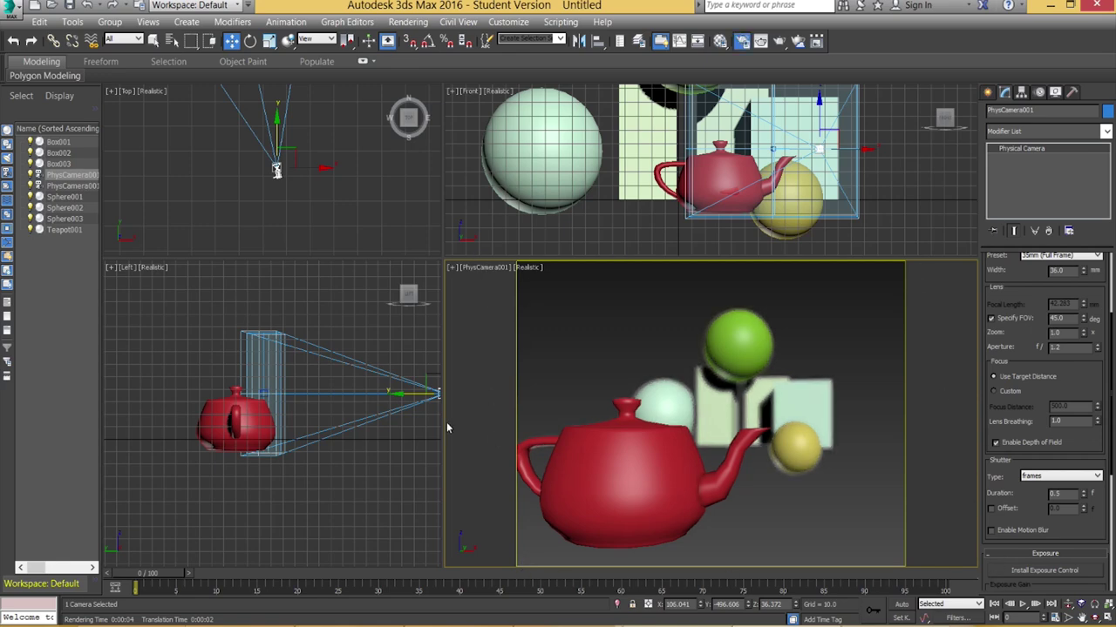
key(F10)
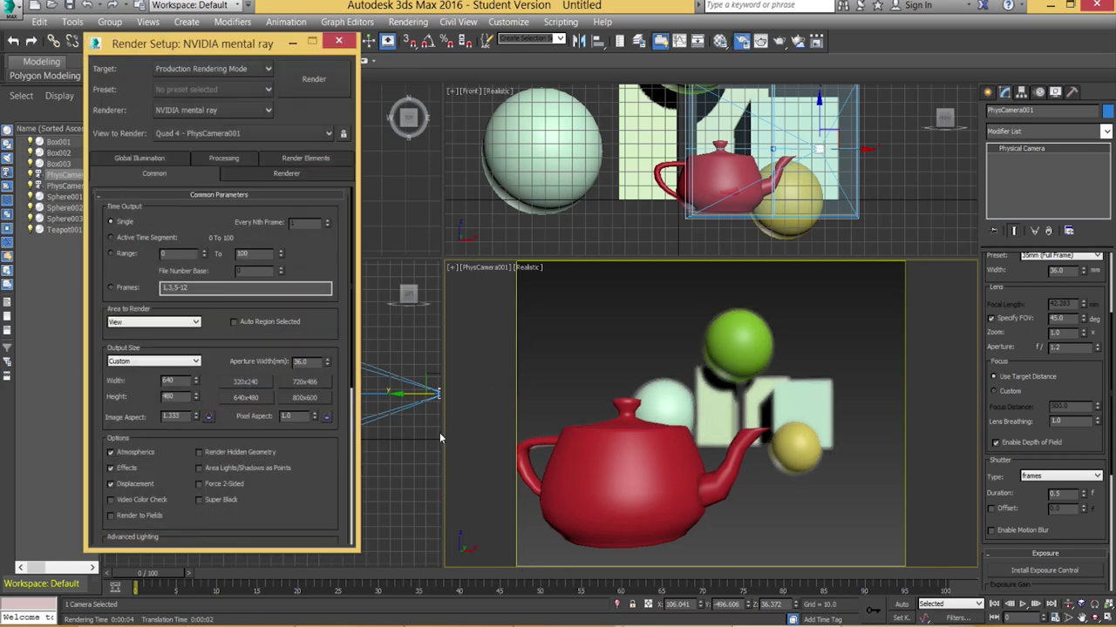
Step: Choose the HDTV (video) output format and the 480×270 resolution preset
click(138, 365)
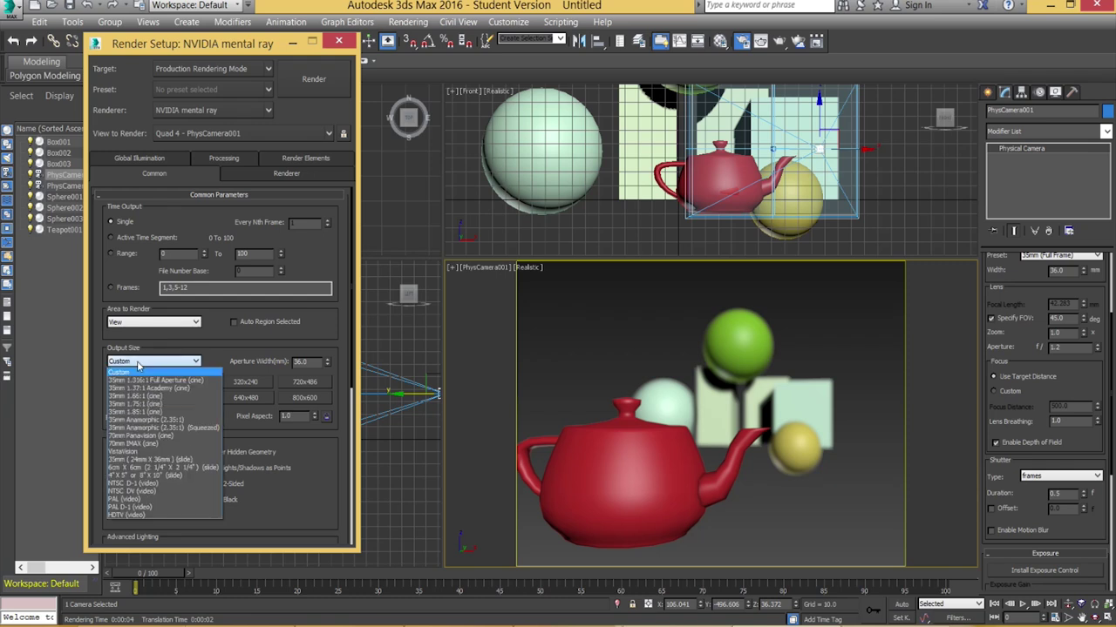
click(148, 515)
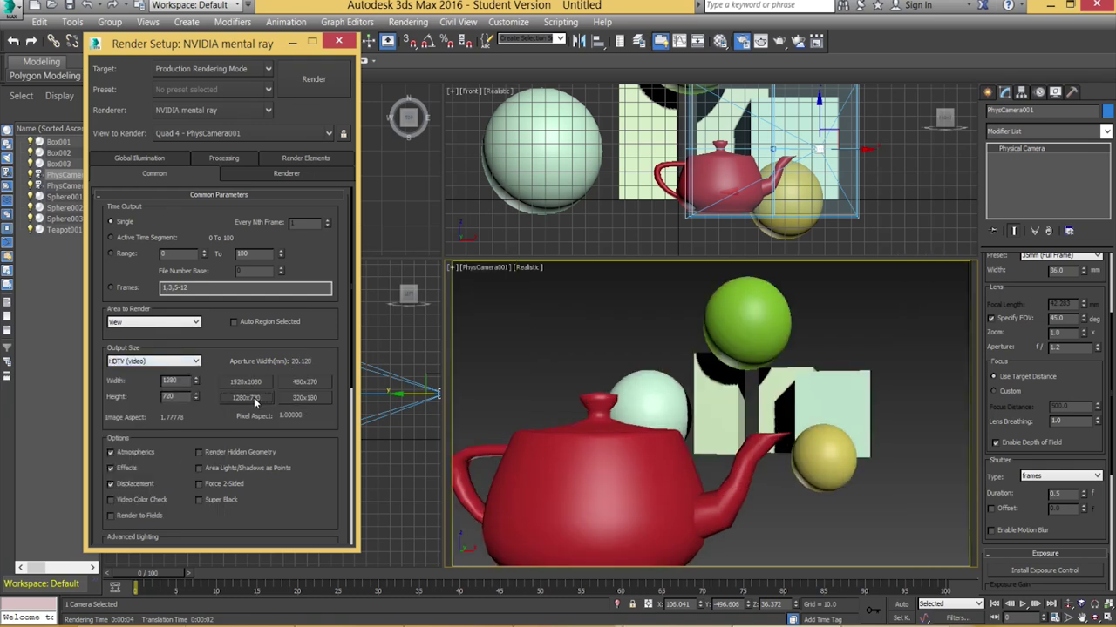
click(247, 397)
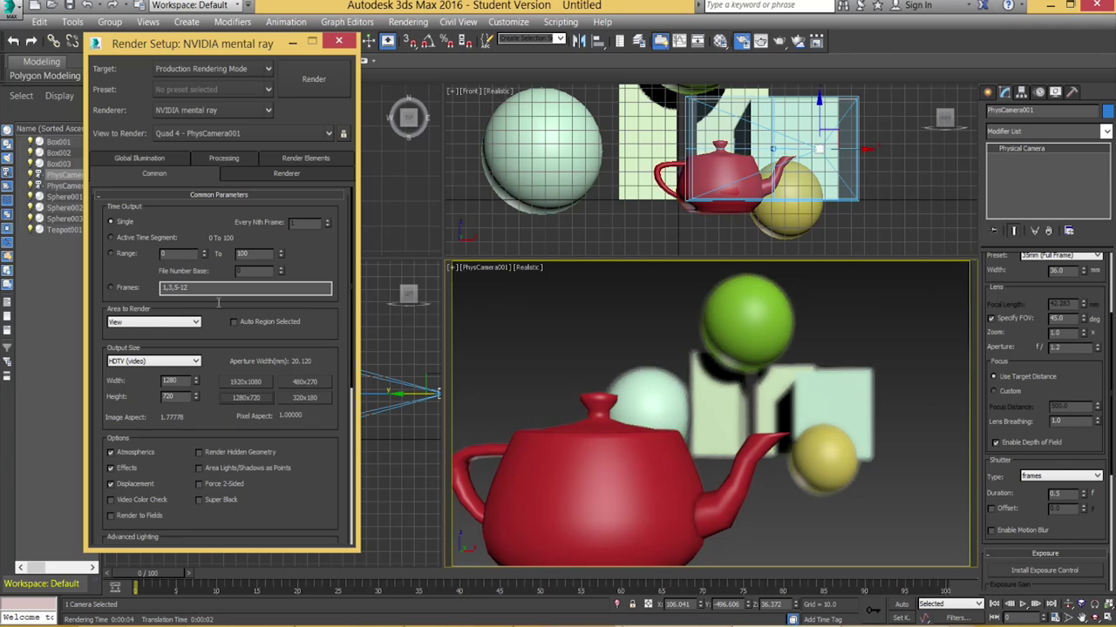
click(258, 400)
click(294, 383)
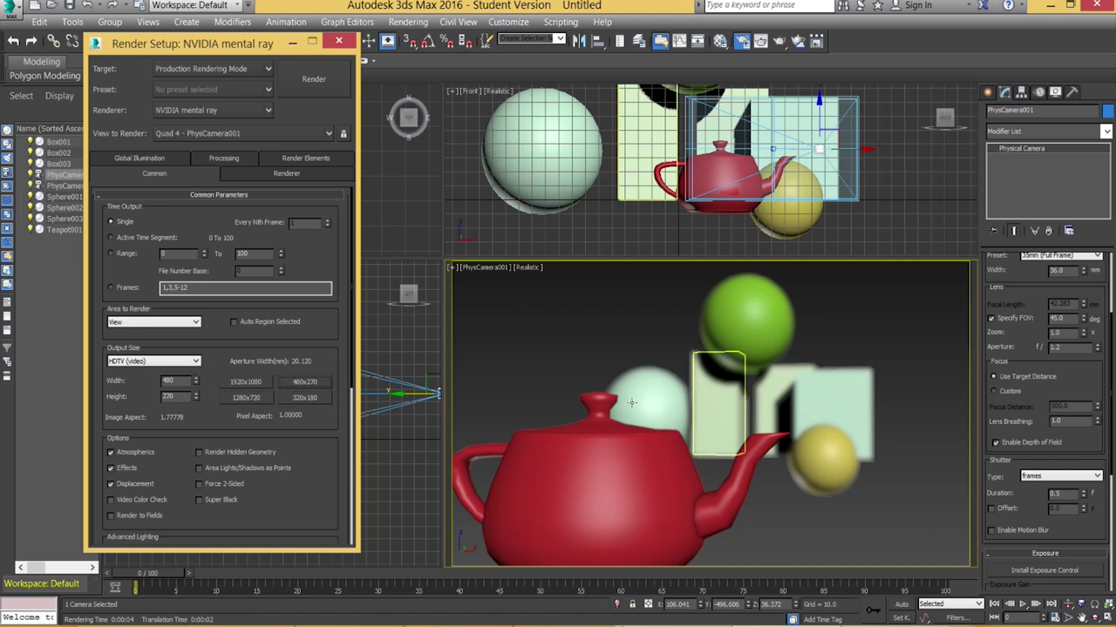
click(338, 42)
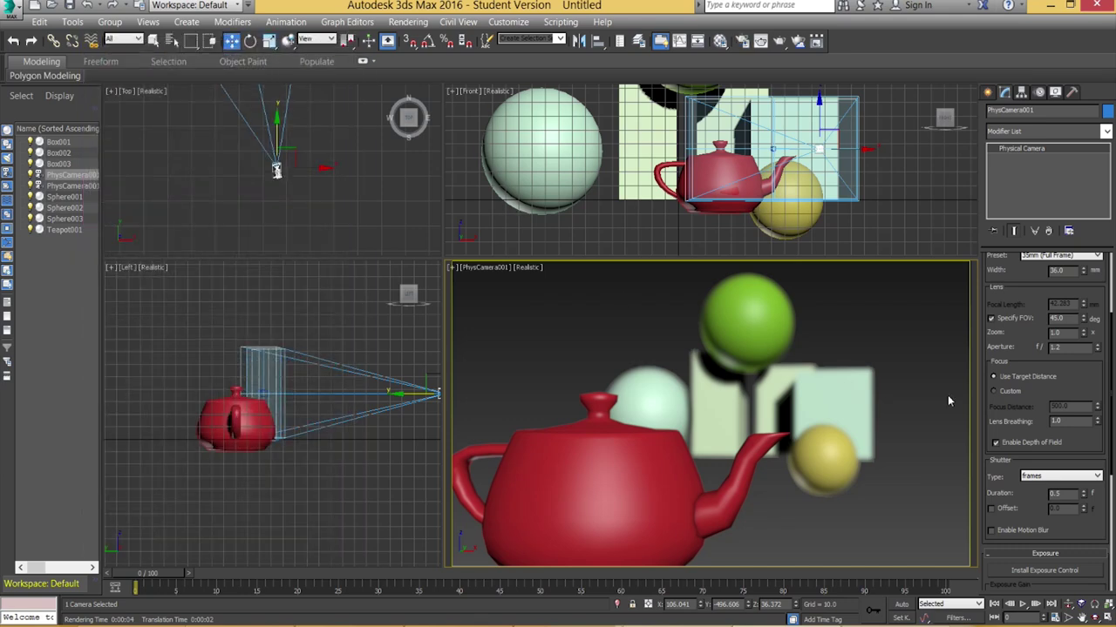
scroll(1041, 403, down, 2)
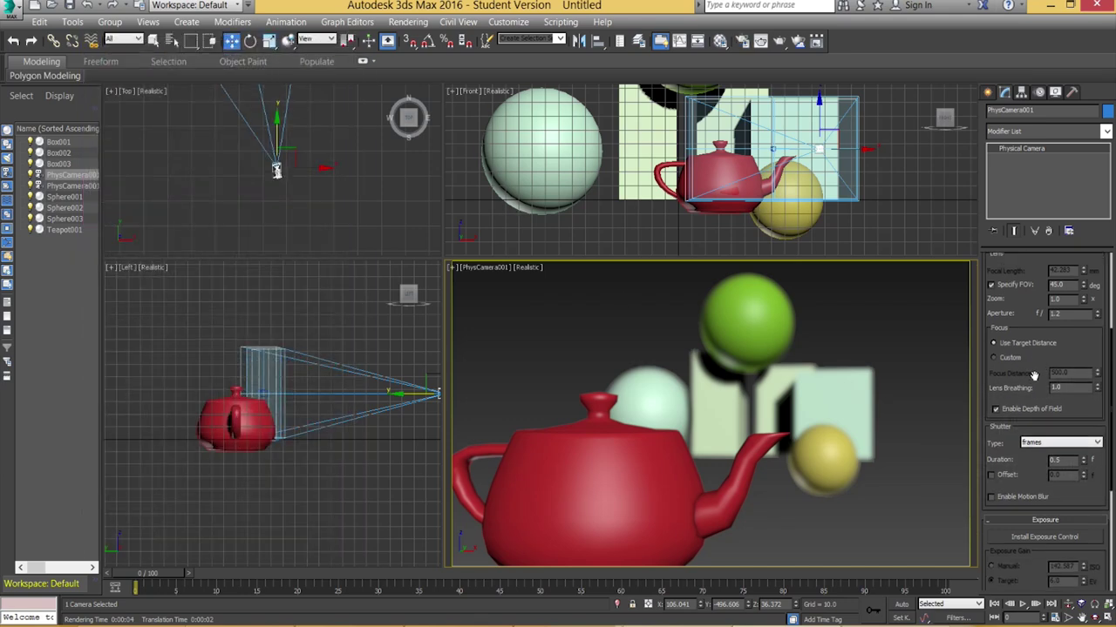
scroll(1037, 407, up, 2)
scroll(1036, 407, down, 2)
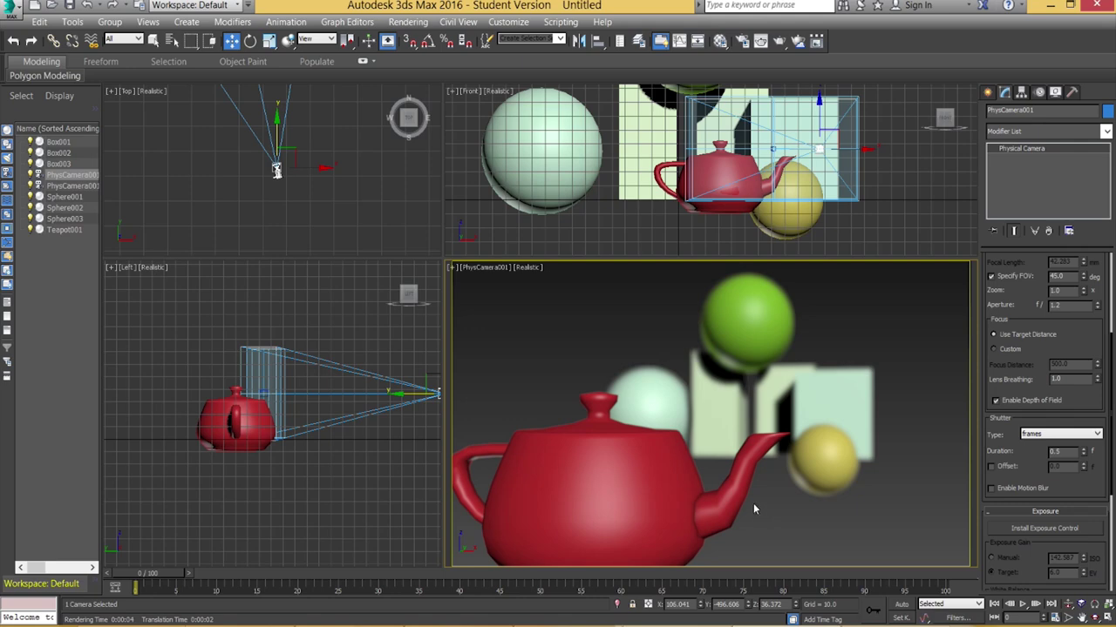
click(391, 24)
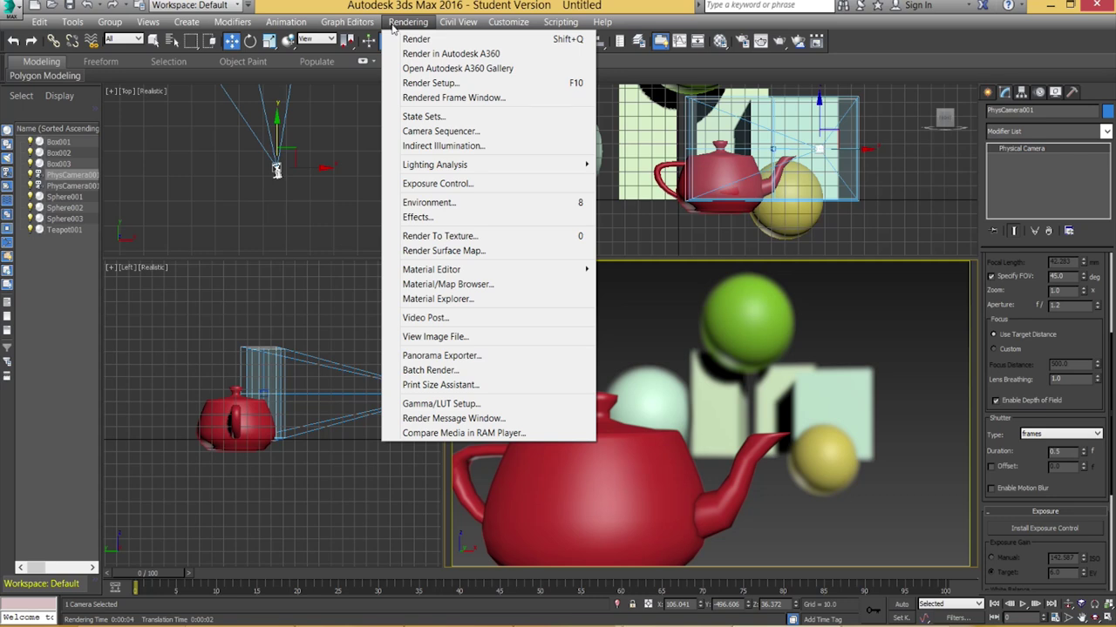
Step: Choose mr Photographic Exposure Control as the exposure control type
mouse_move(450, 167)
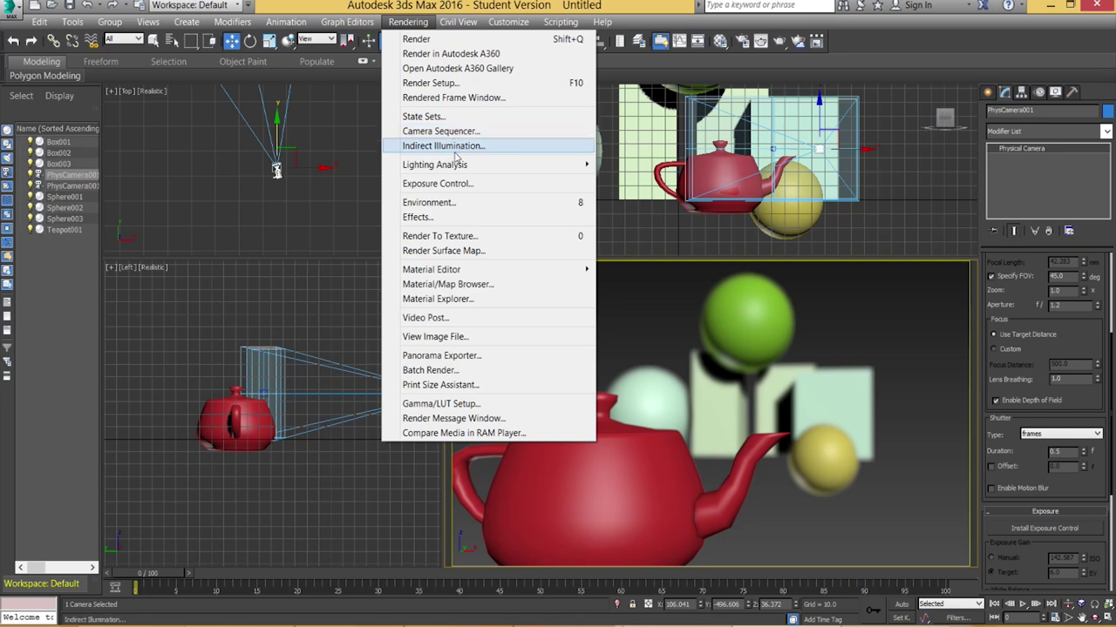
click(455, 185)
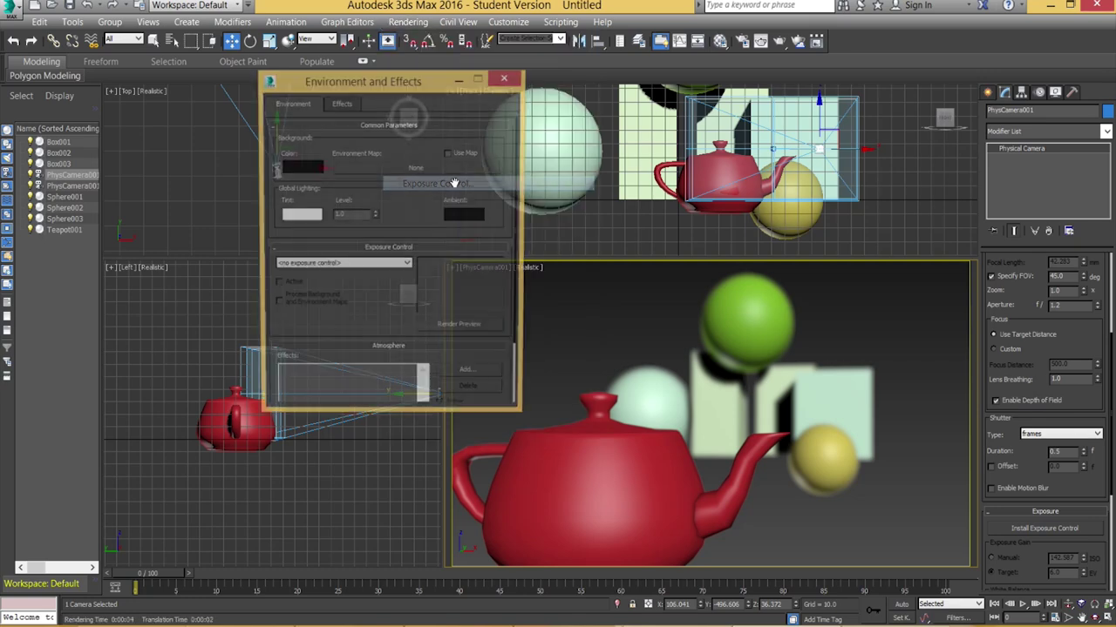
drag(416, 84, 250, 67)
click(344, 62)
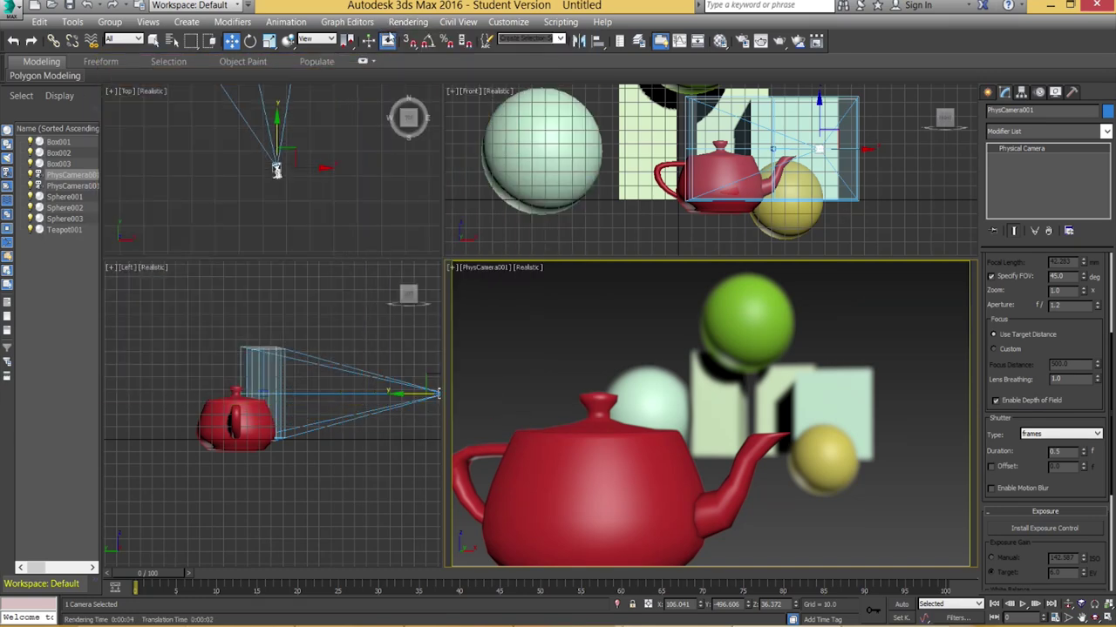
click(408, 22)
click(441, 183)
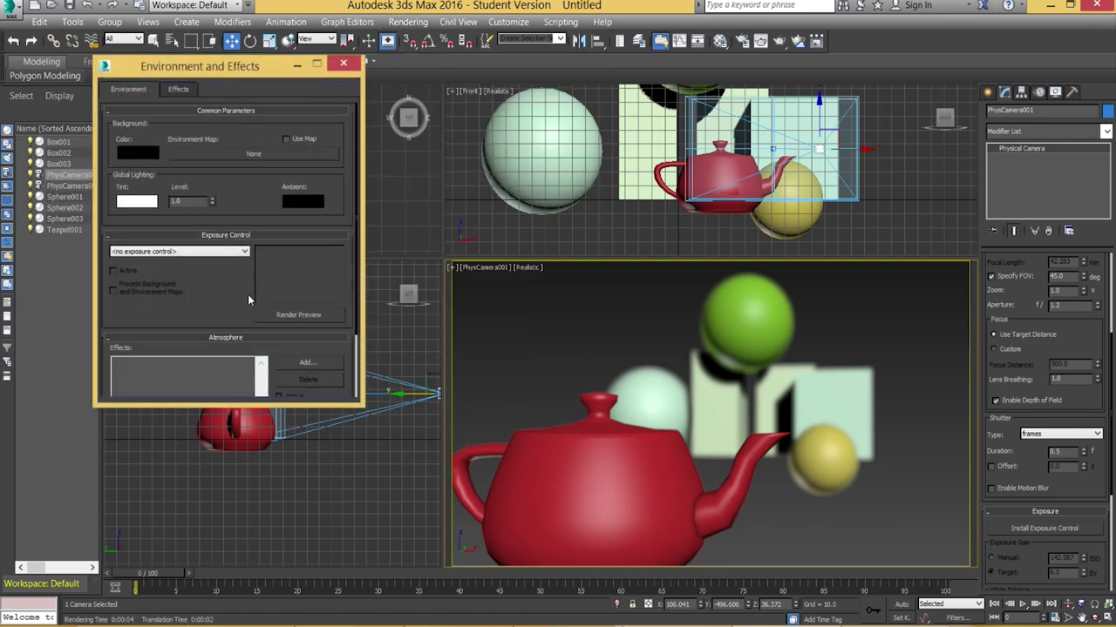
click(188, 251)
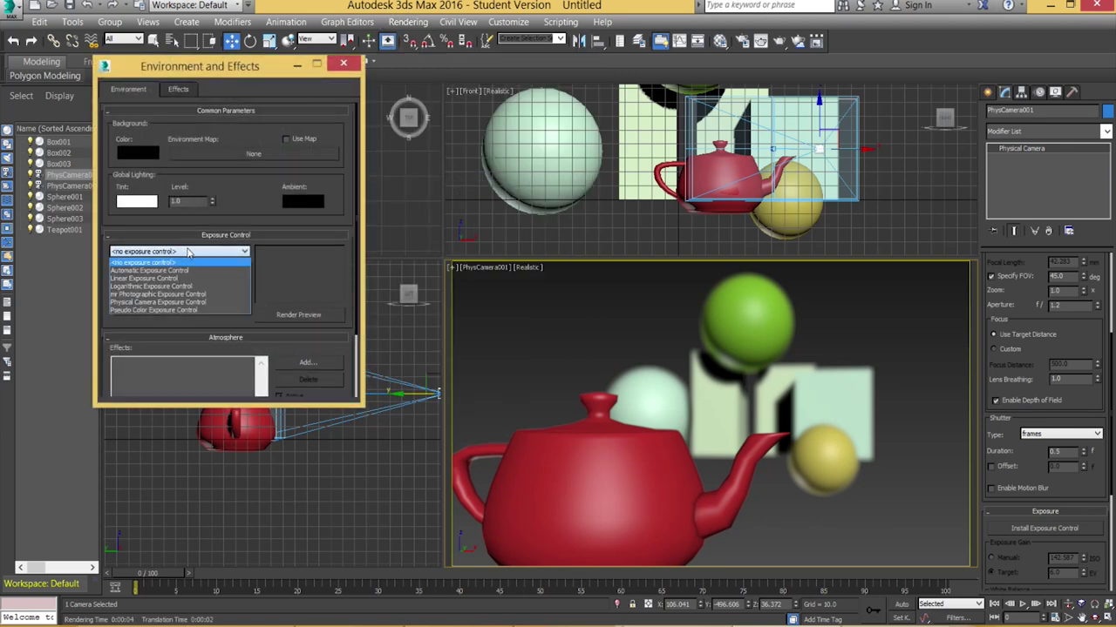
click(172, 295)
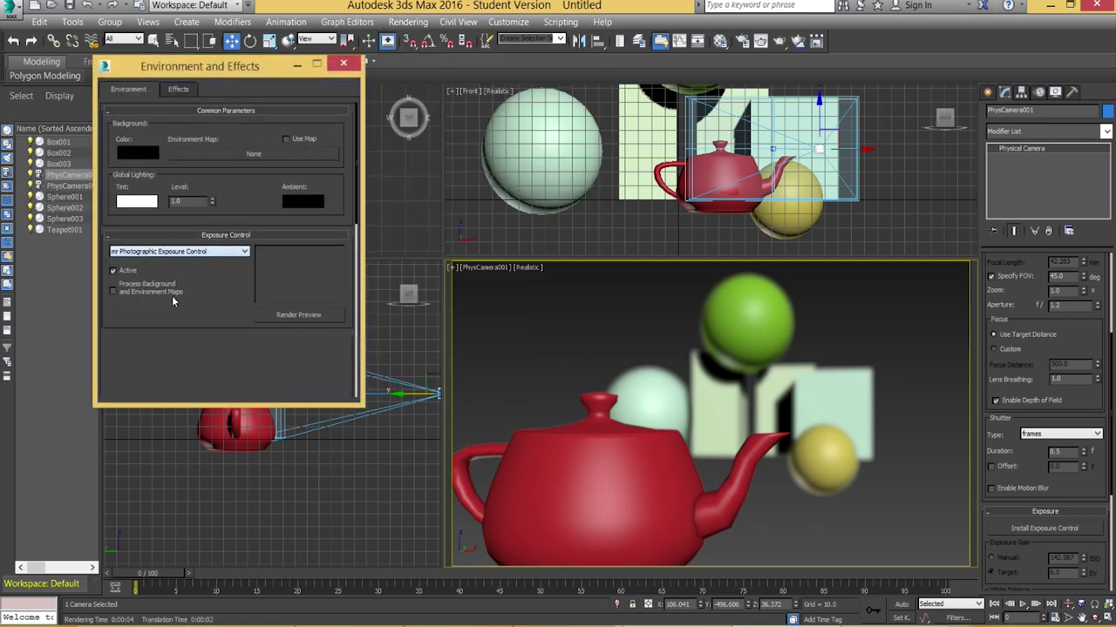
click(298, 314)
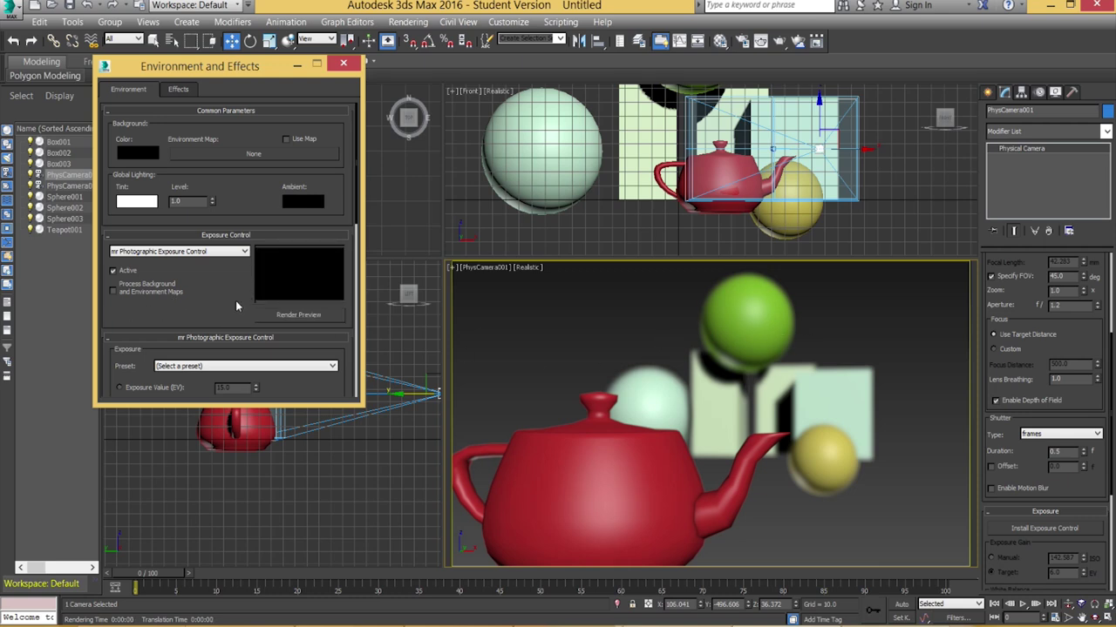
Step: Switch to Exposure Value (EV), lower it to 0.0, and render the camera view
scroll(242, 296, down, 3)
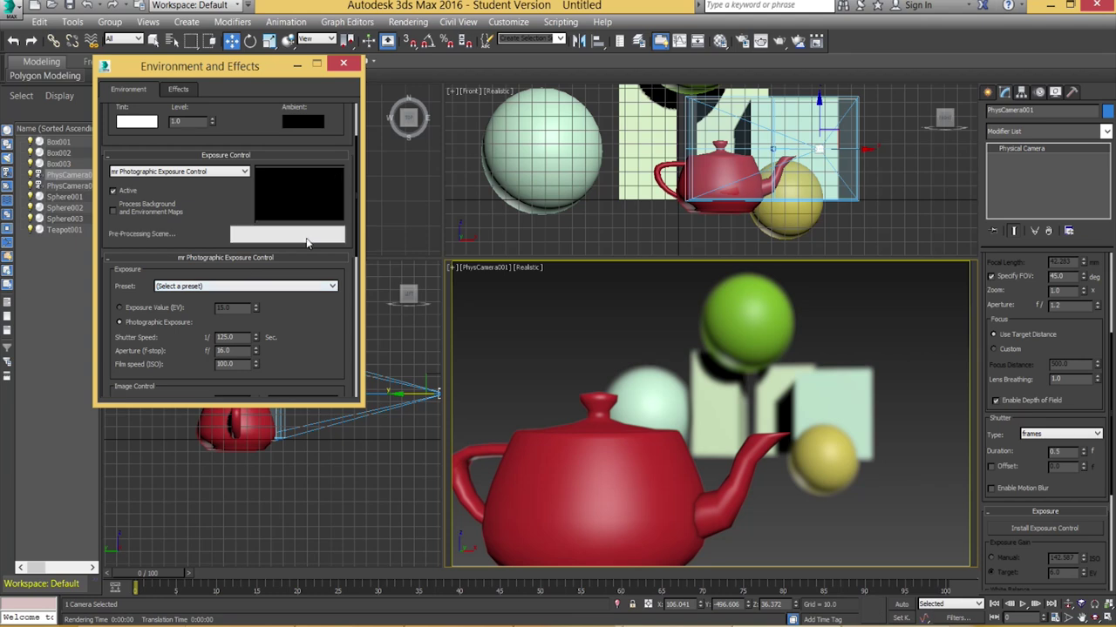
click(590, 342)
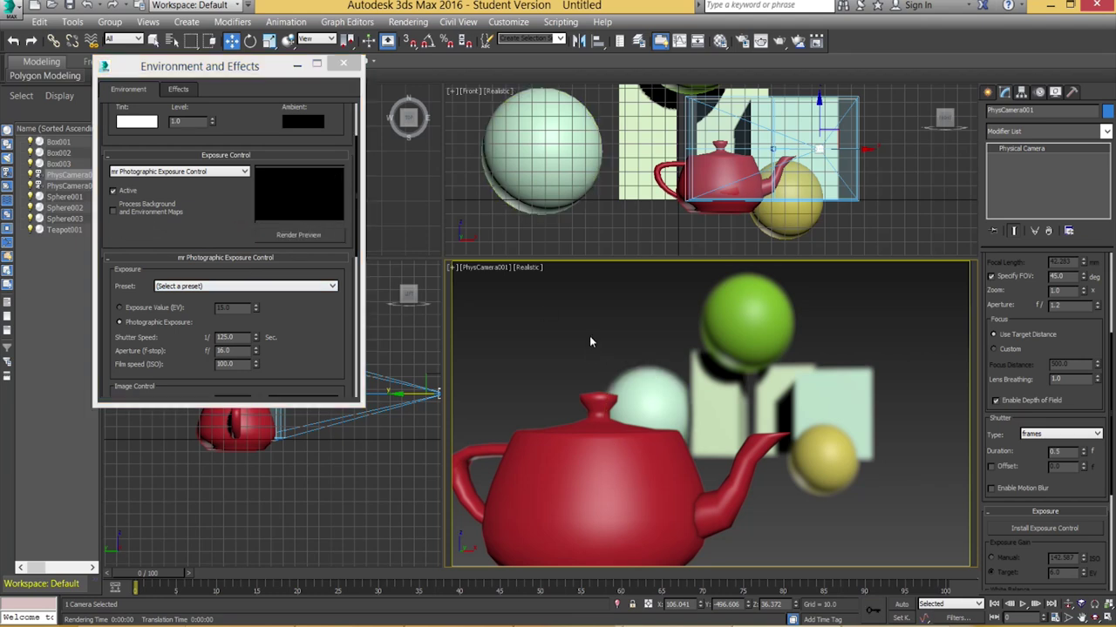
click(122, 311)
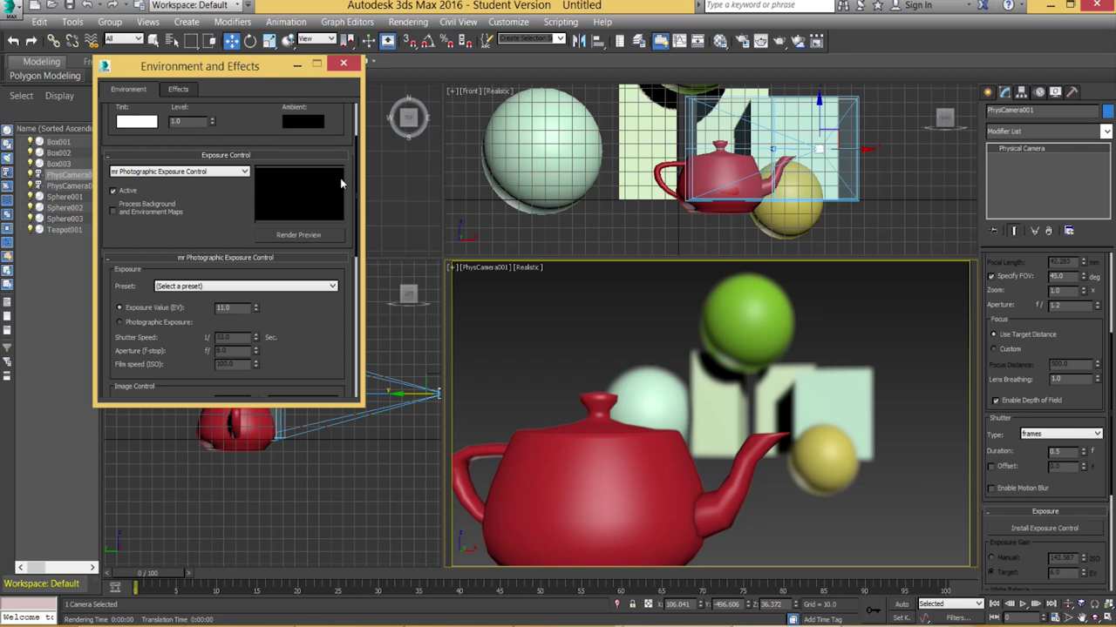
click(255, 311)
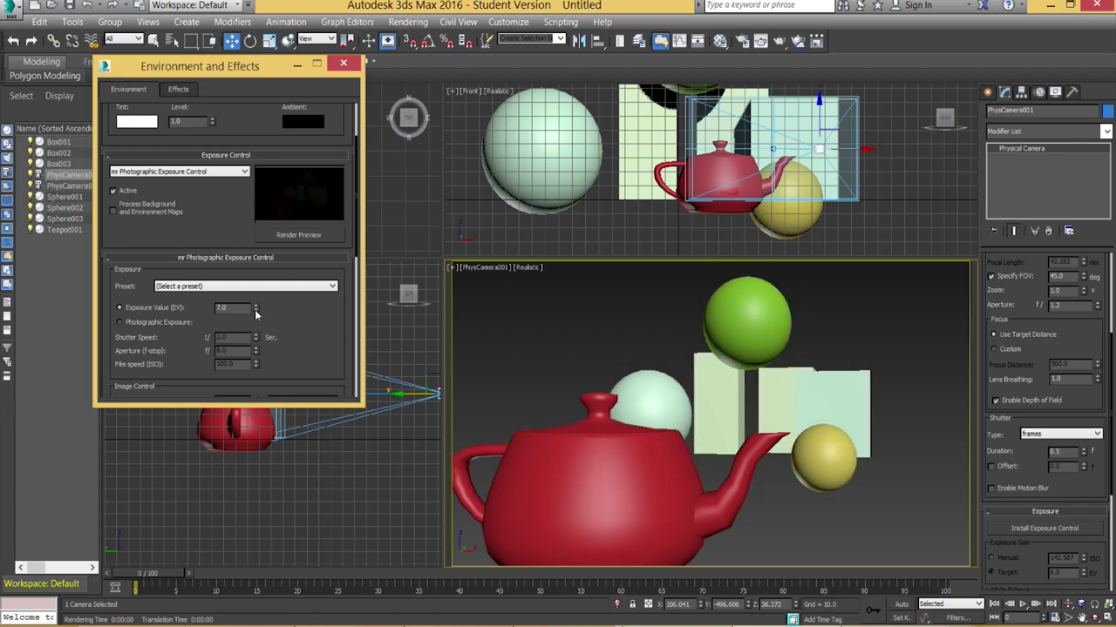
click(255, 311)
click(255, 311)
click(255, 312)
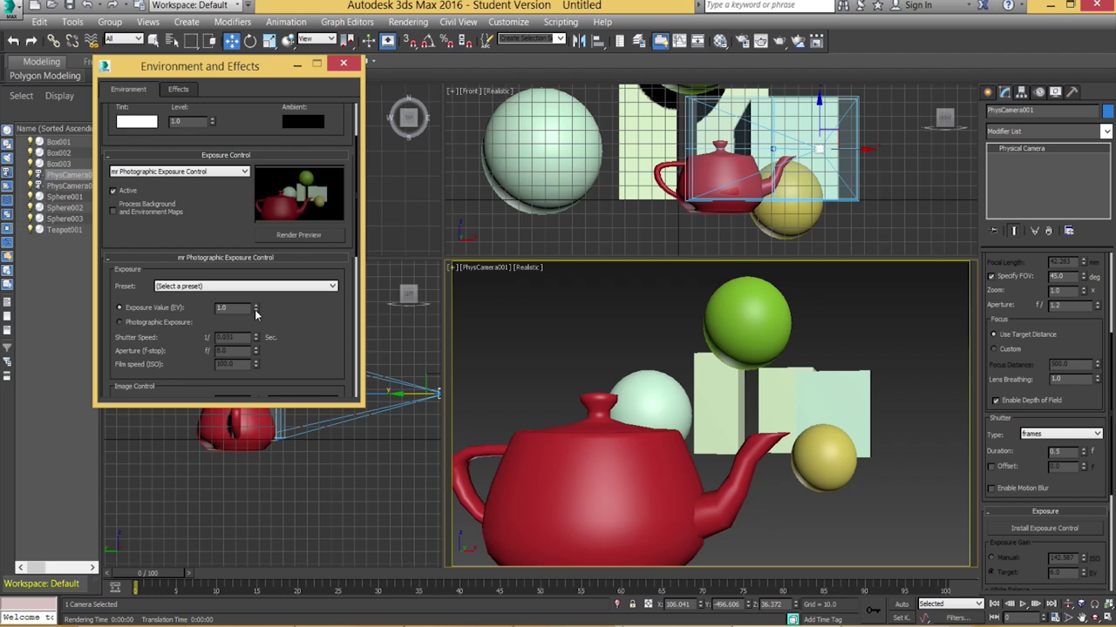
click(255, 311)
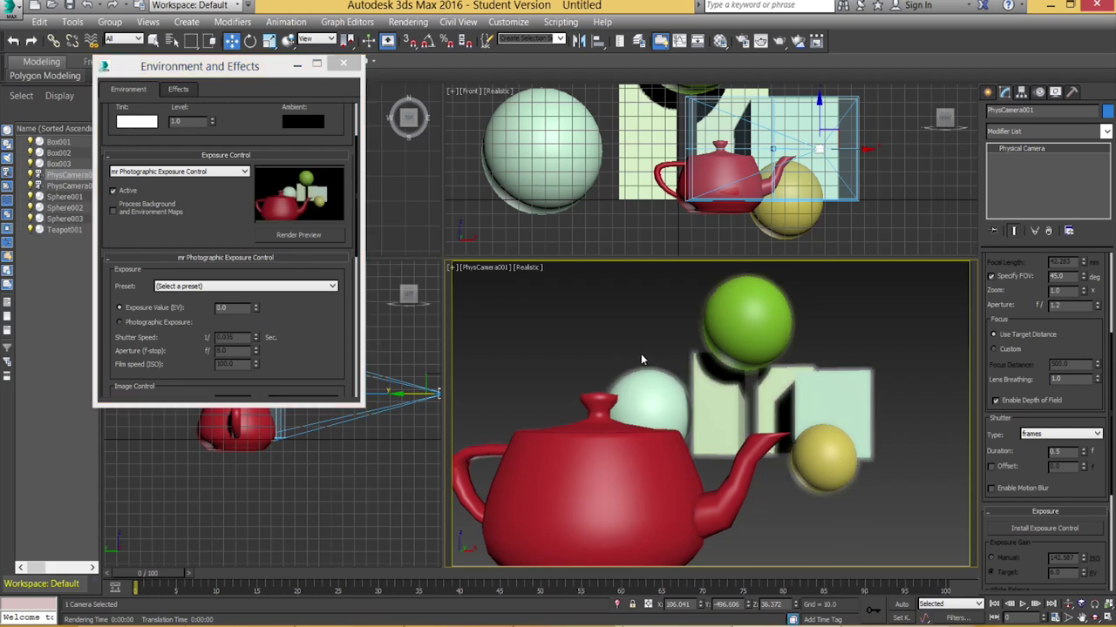
key(shift+q)
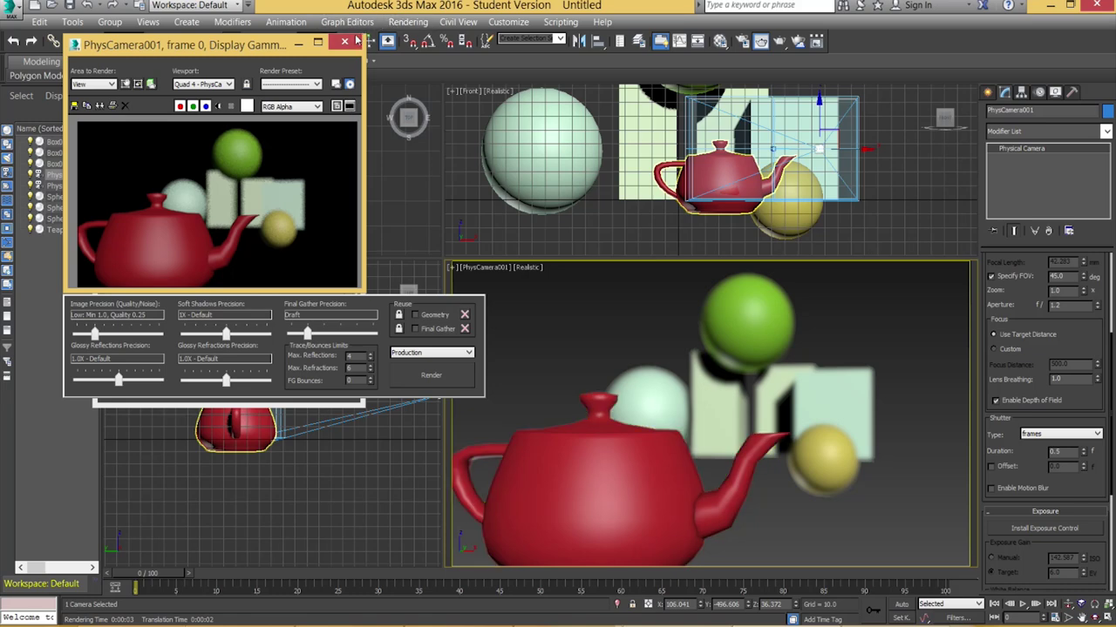
Step: Close Environment and Effects and set Output Size to Custom 640×480 in Render Setup
key(8)
click(346, 63)
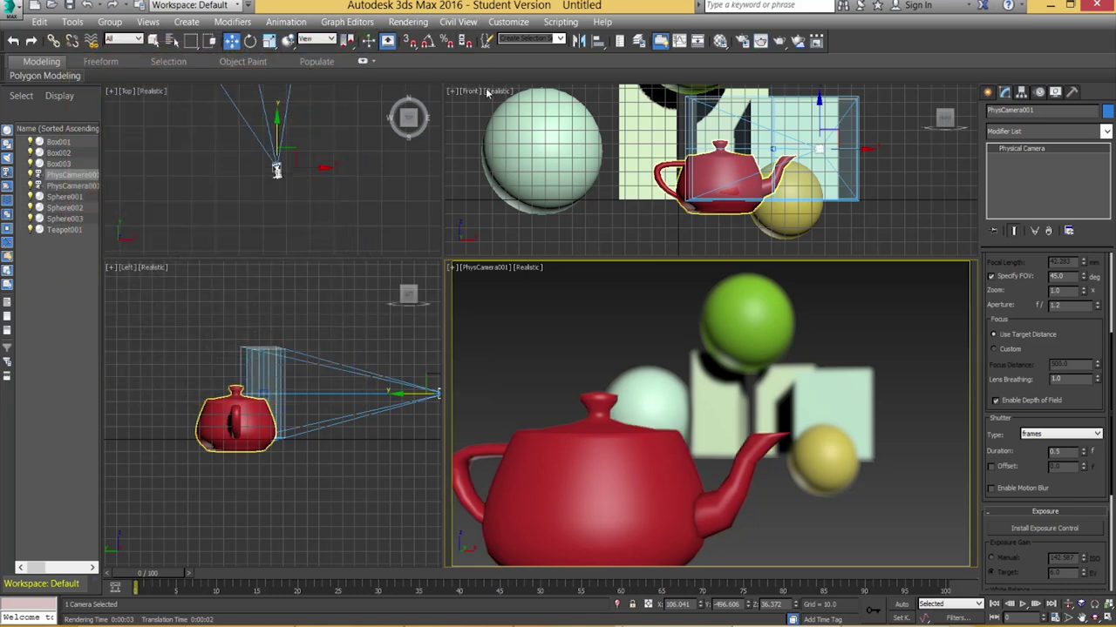
key(F10)
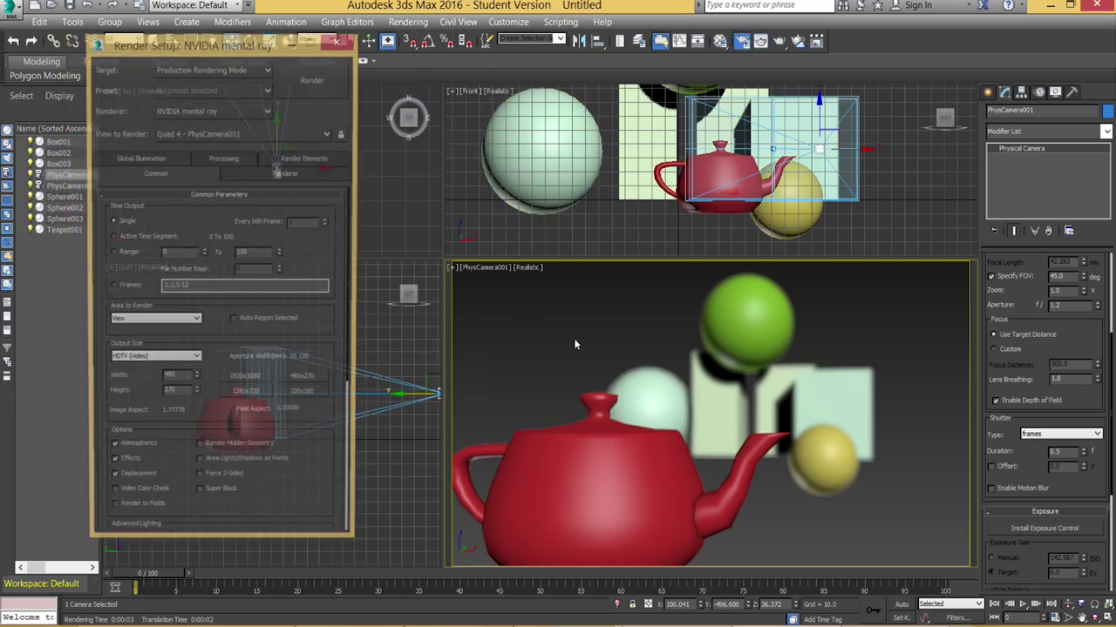
click(179, 361)
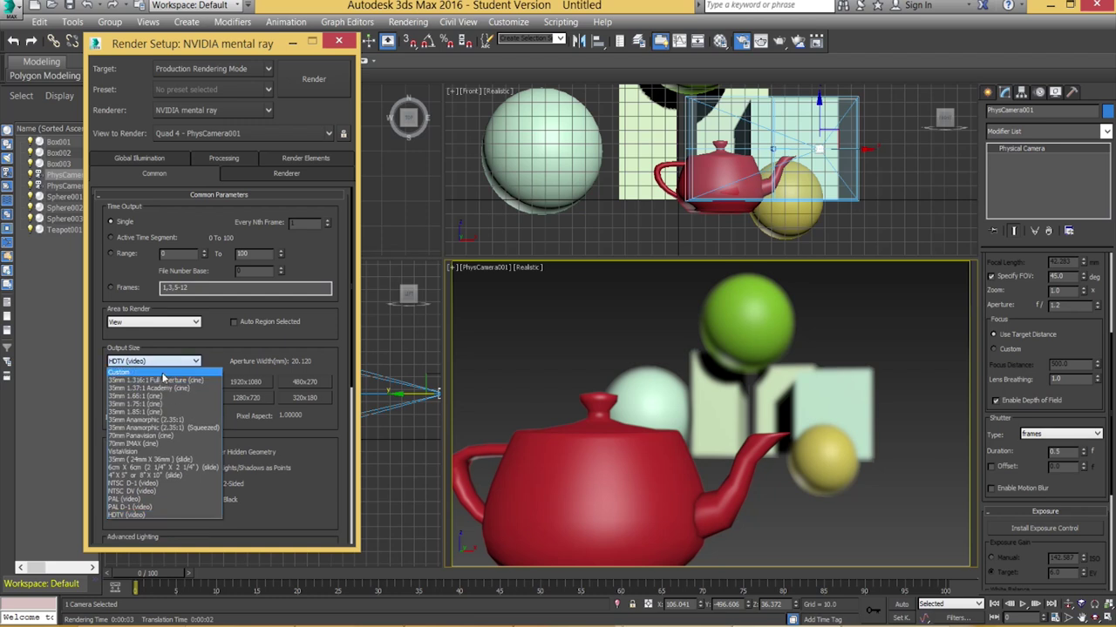
click(162, 373)
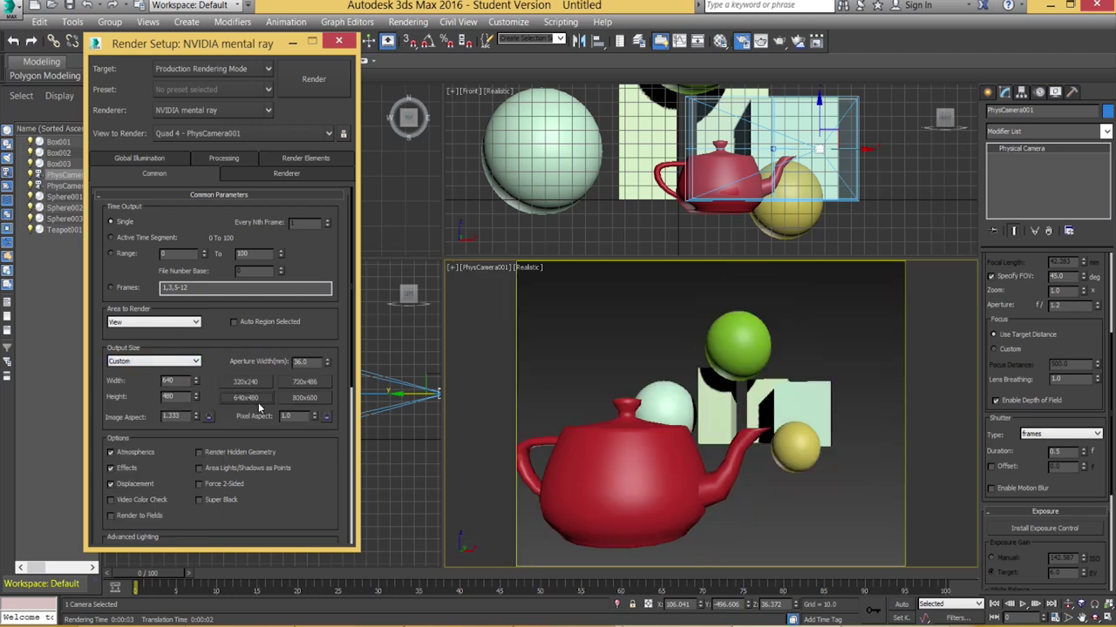
Step: Render the camera view at 640×480, inspect the image, and close the frame window
click(664, 403)
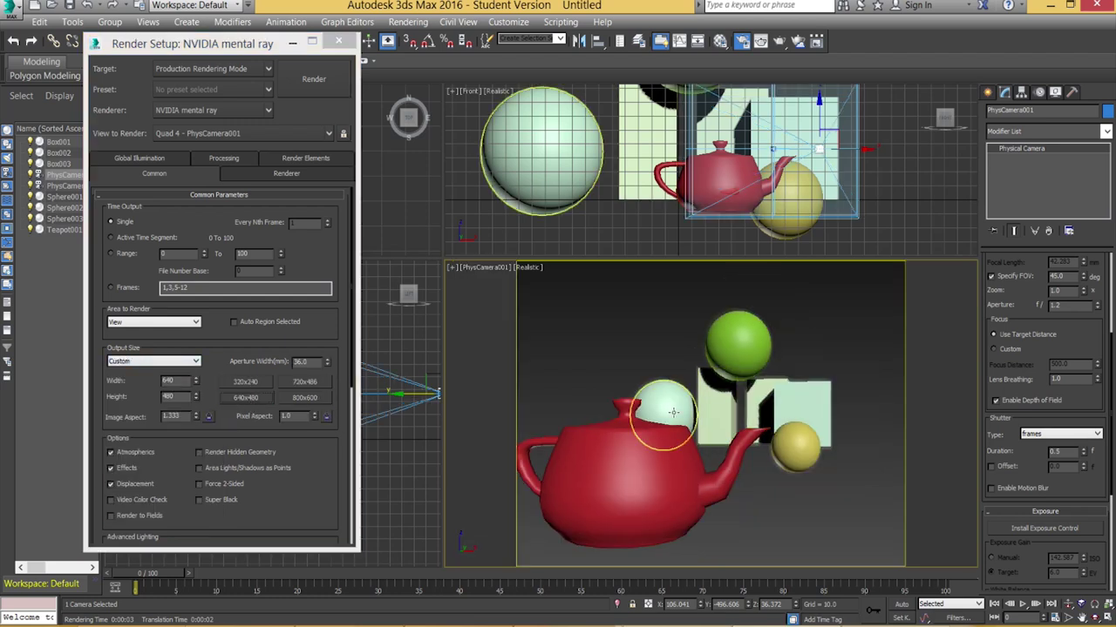
key(shift+q)
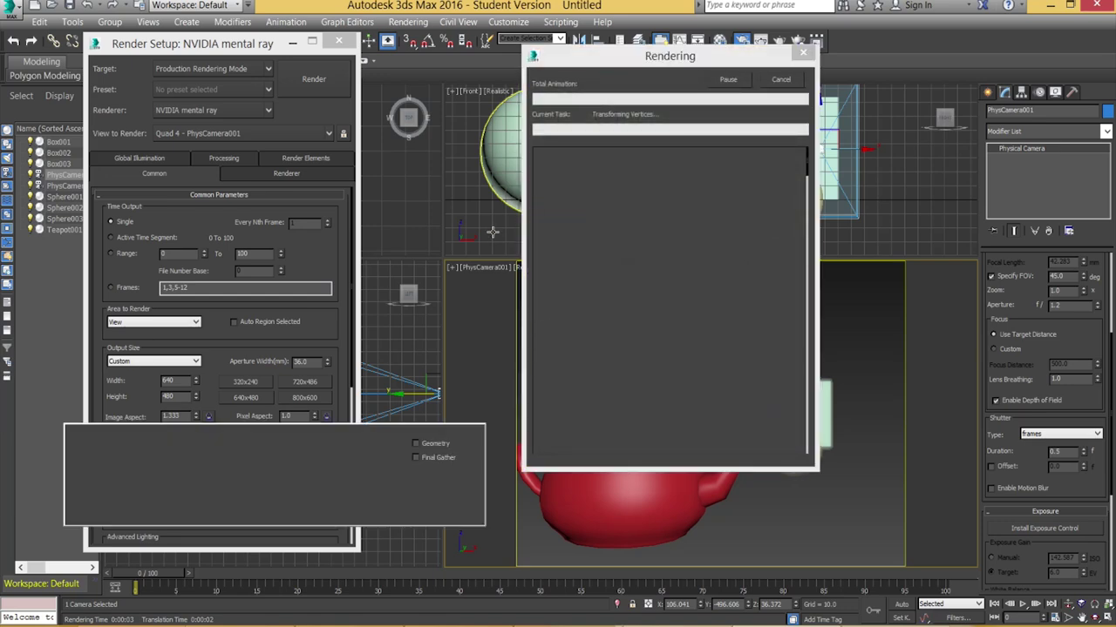
scroll(234, 240, up, 2)
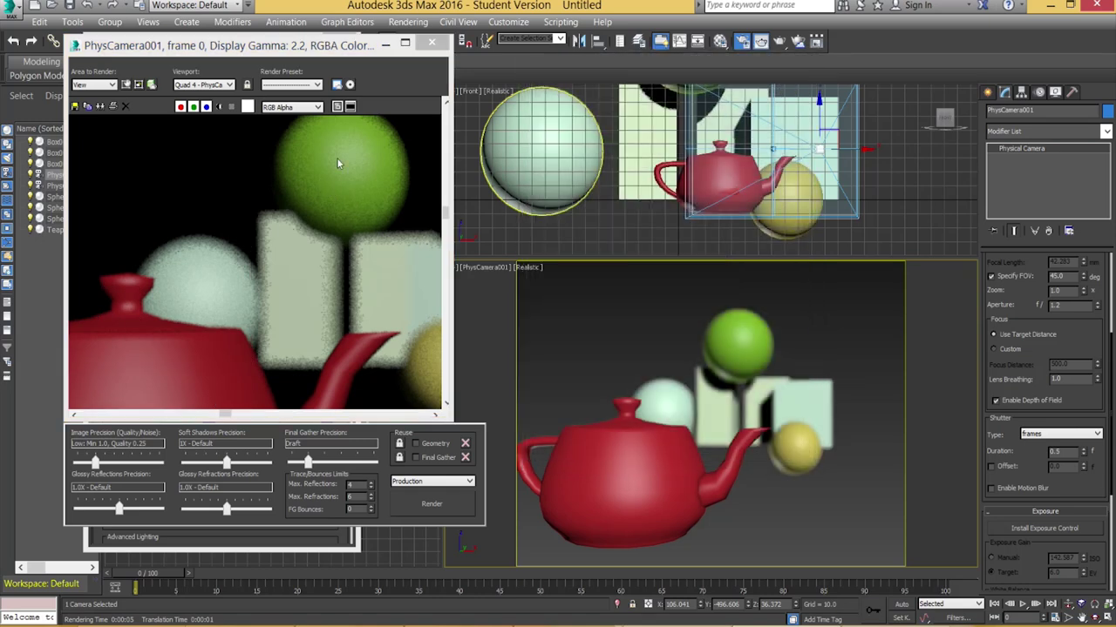
middle_drag(358, 195, 315, 239)
click(431, 42)
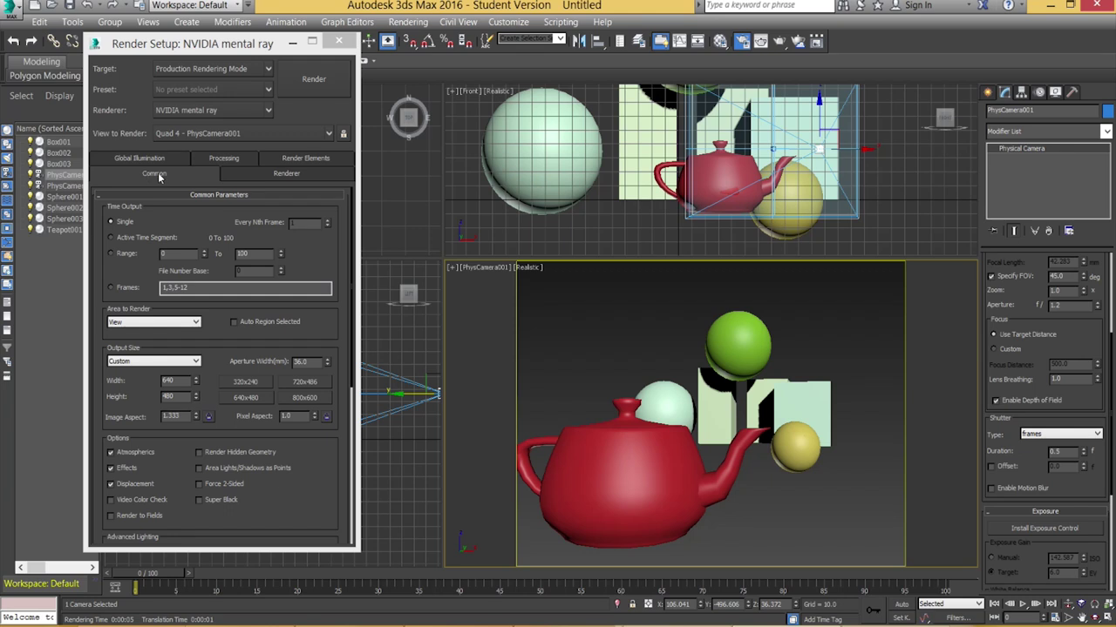
Step: Set the renderer's sampling quality to 4.0
click(268, 173)
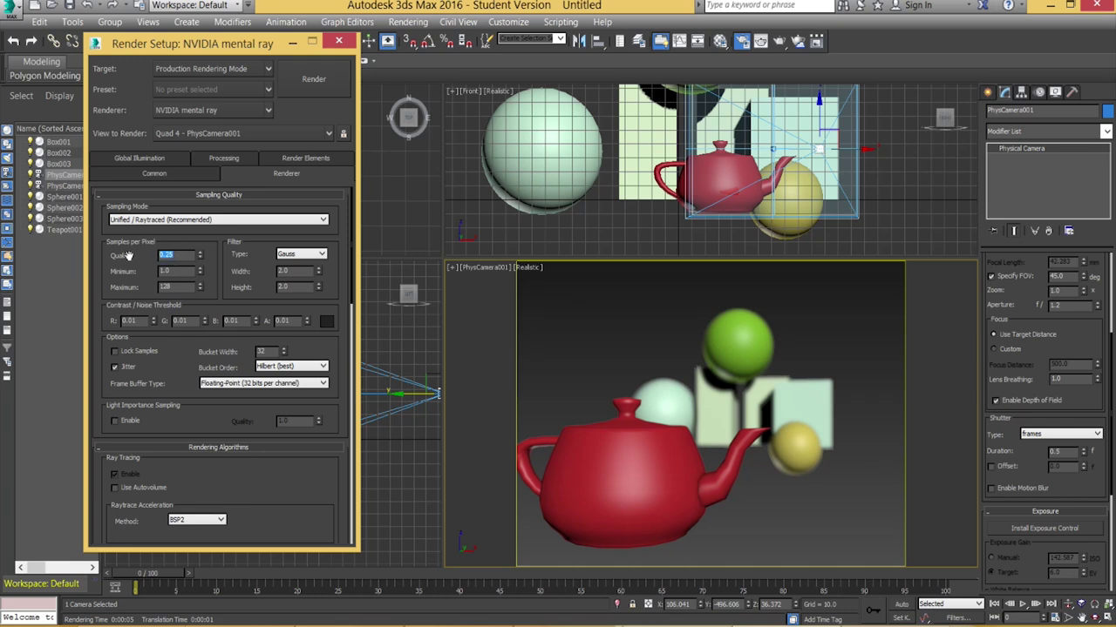
text(4)
key(Return)
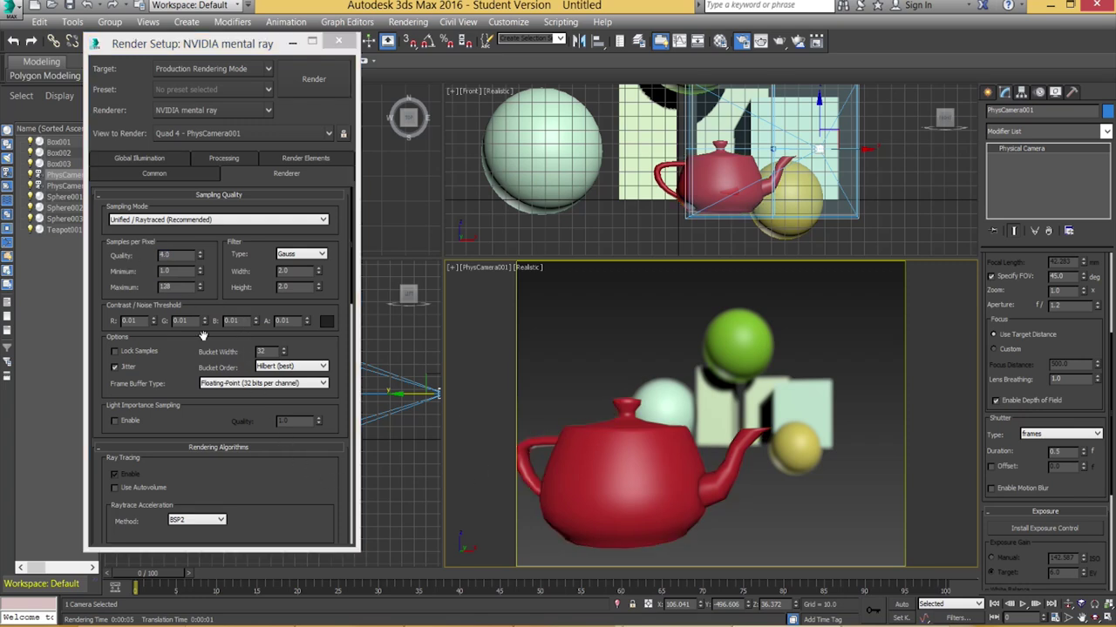
Step: Render the PhysCamera001 view and zoom around the result in the frame buffer
key(shift+q)
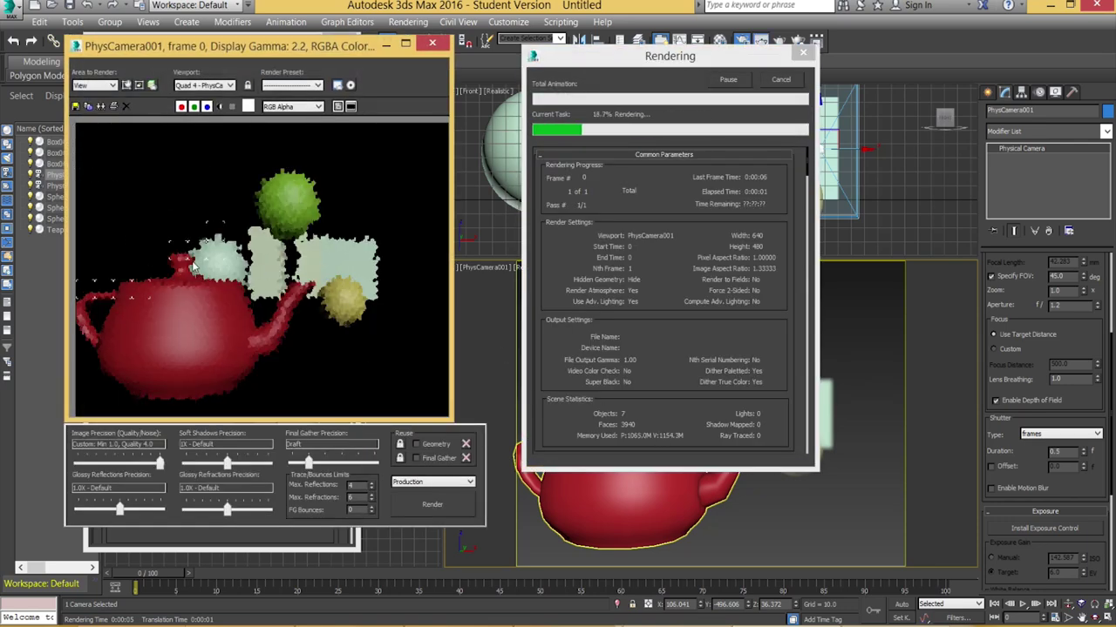
scroll(205, 251, up, 3)
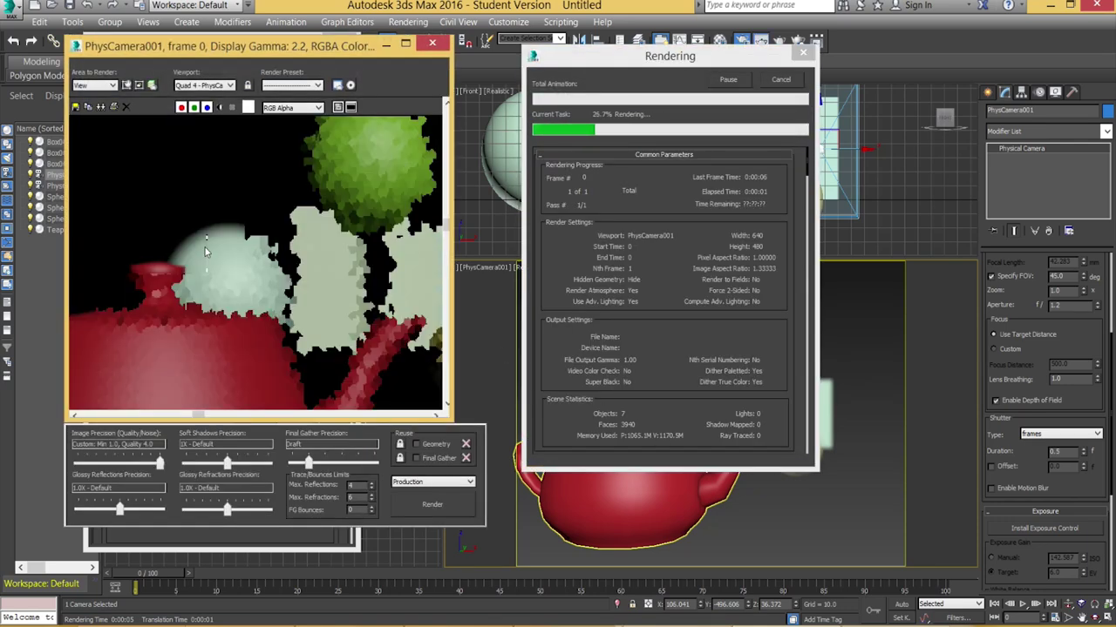
scroll(205, 247, up, 3)
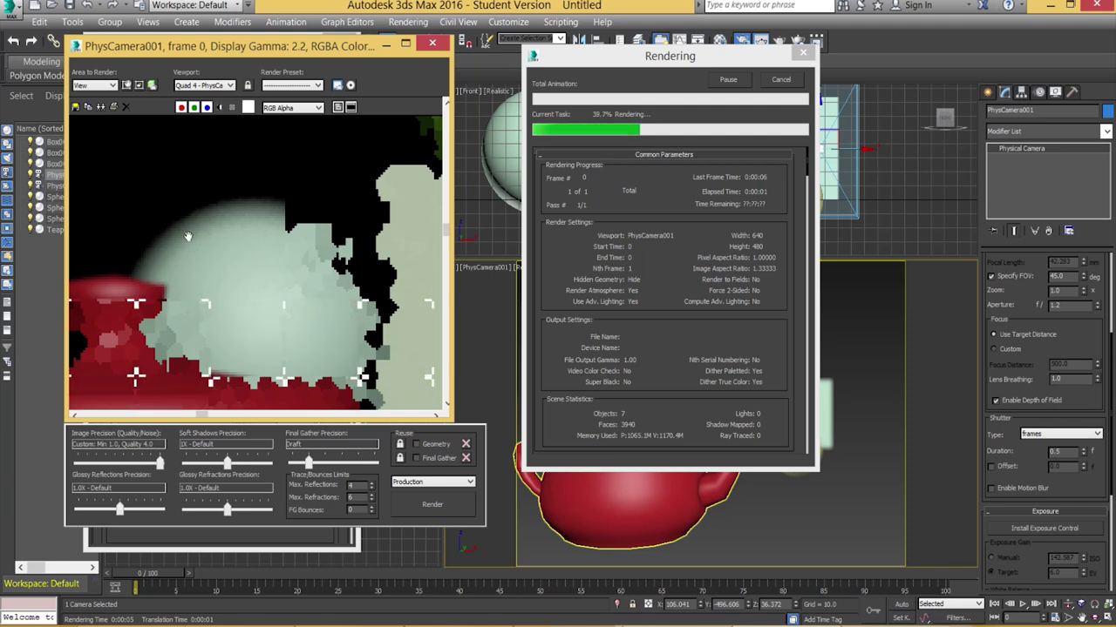
scroll(187, 235, down, 2)
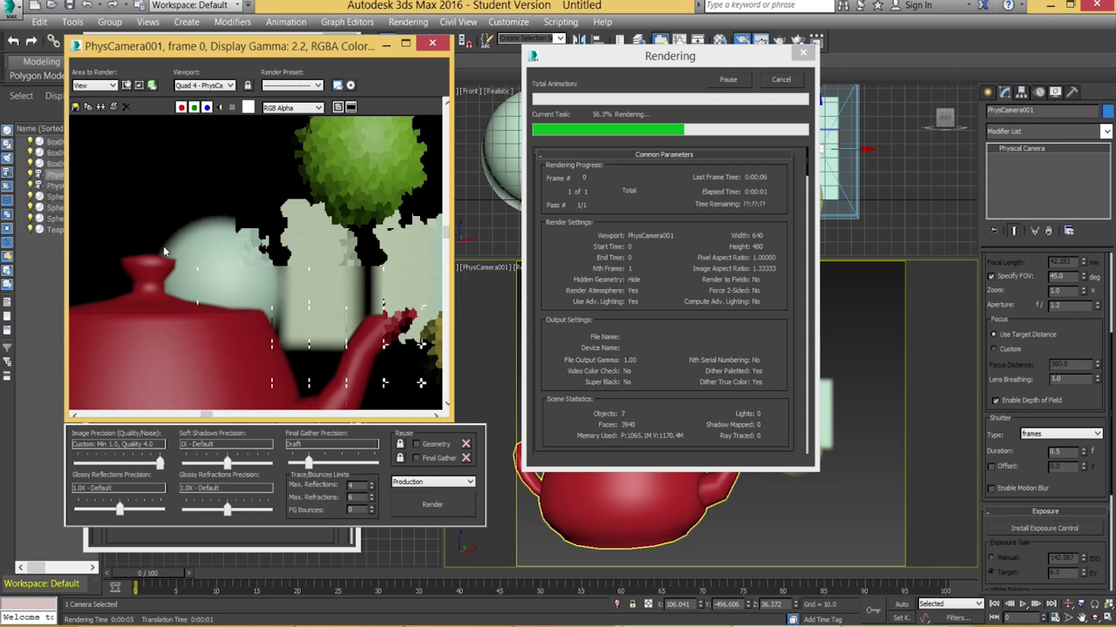
scroll(312, 235, up, 2)
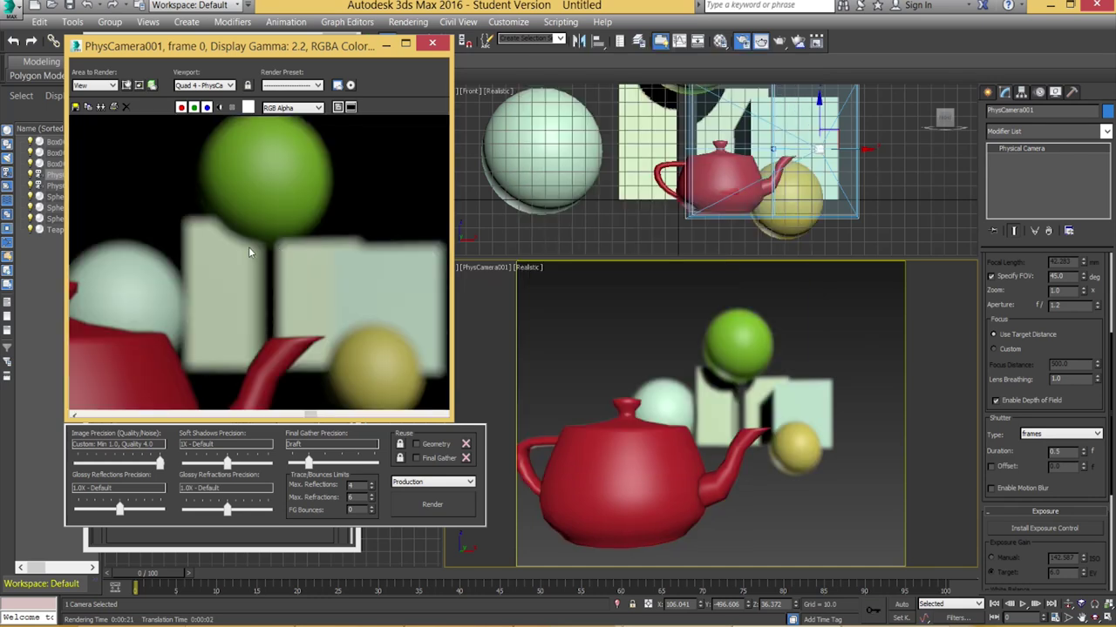
scroll(247, 249, down, 2)
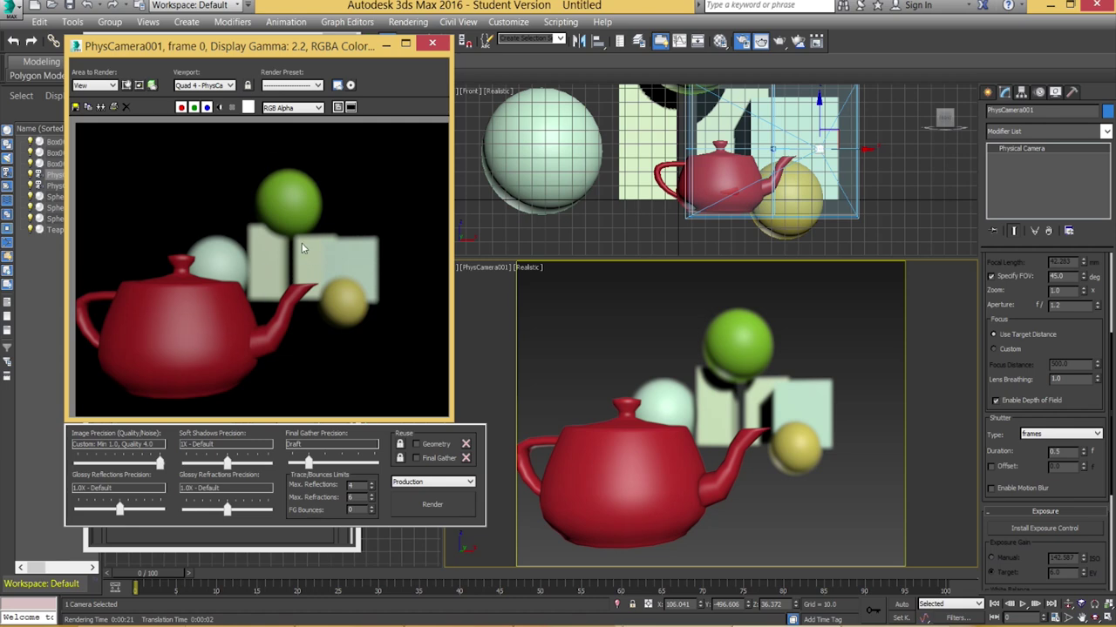
Step: Close the render, then move PhysCamera001.Target in the Top view onto the background boxes
click(431, 43)
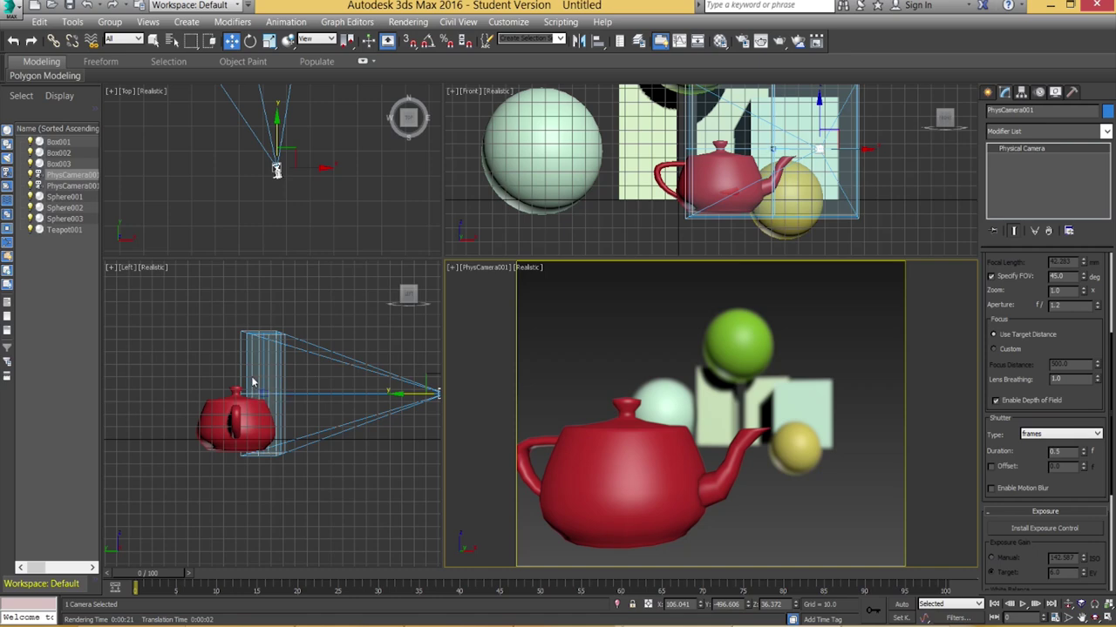
click(302, 230)
scroll(302, 230, up, 2)
scroll(279, 249, down, 4)
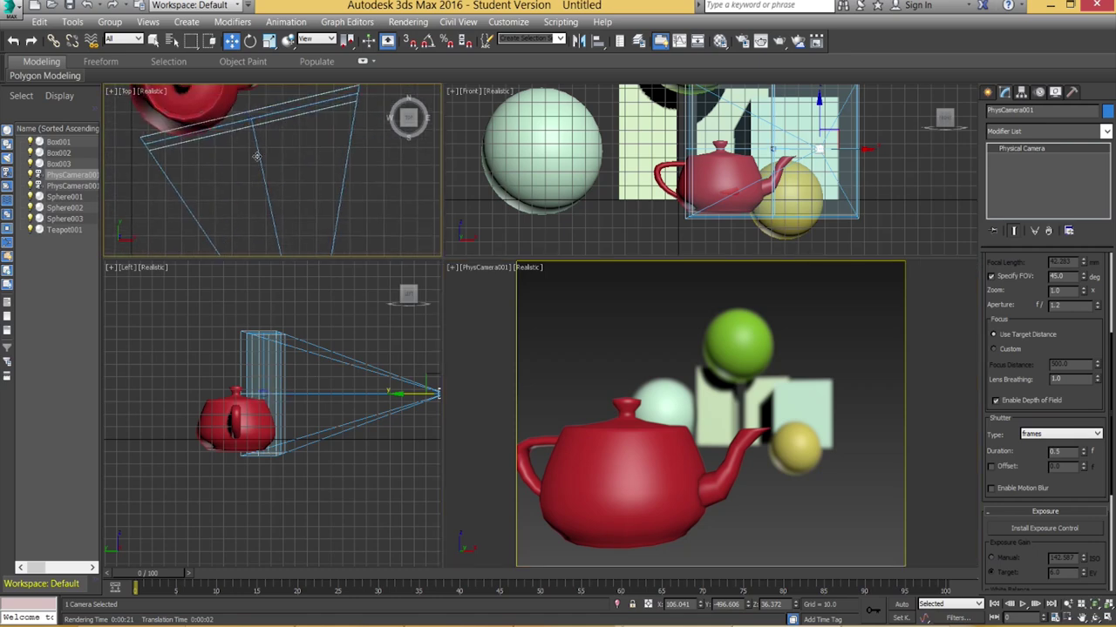
click(243, 110)
scroll(287, 294, down, 3)
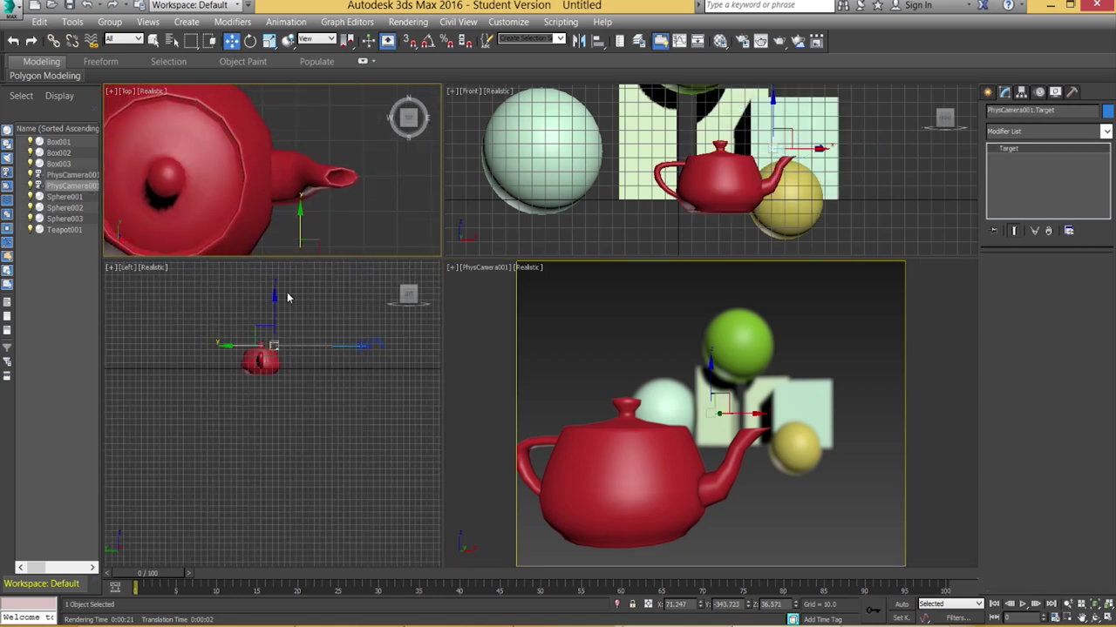
scroll(267, 150, down, 4)
scroll(268, 150, down, 2)
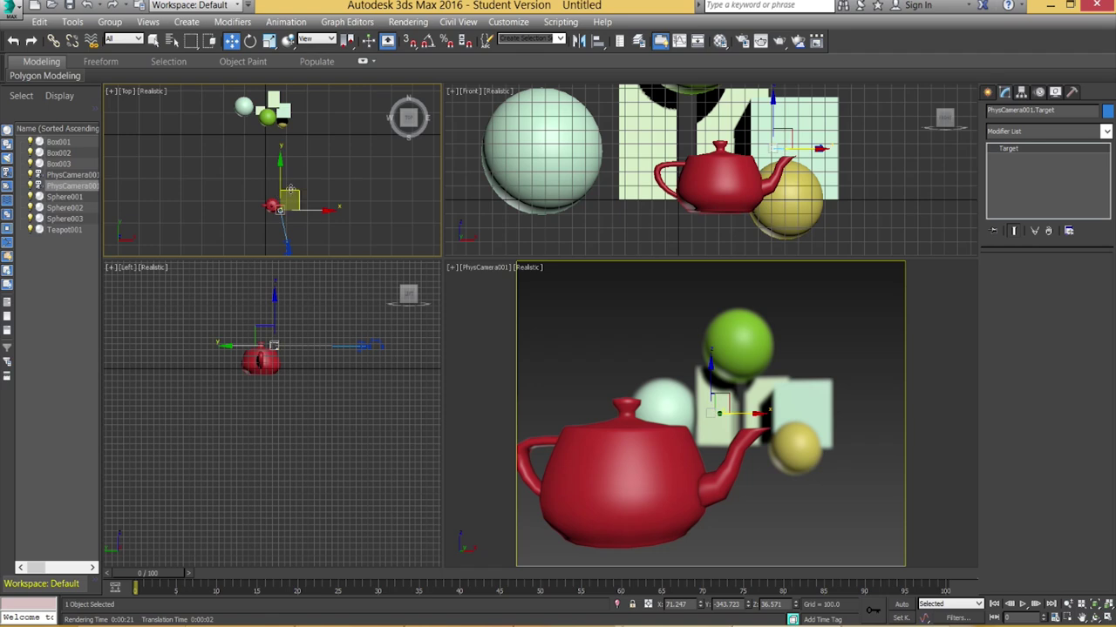
drag(287, 197, 284, 112)
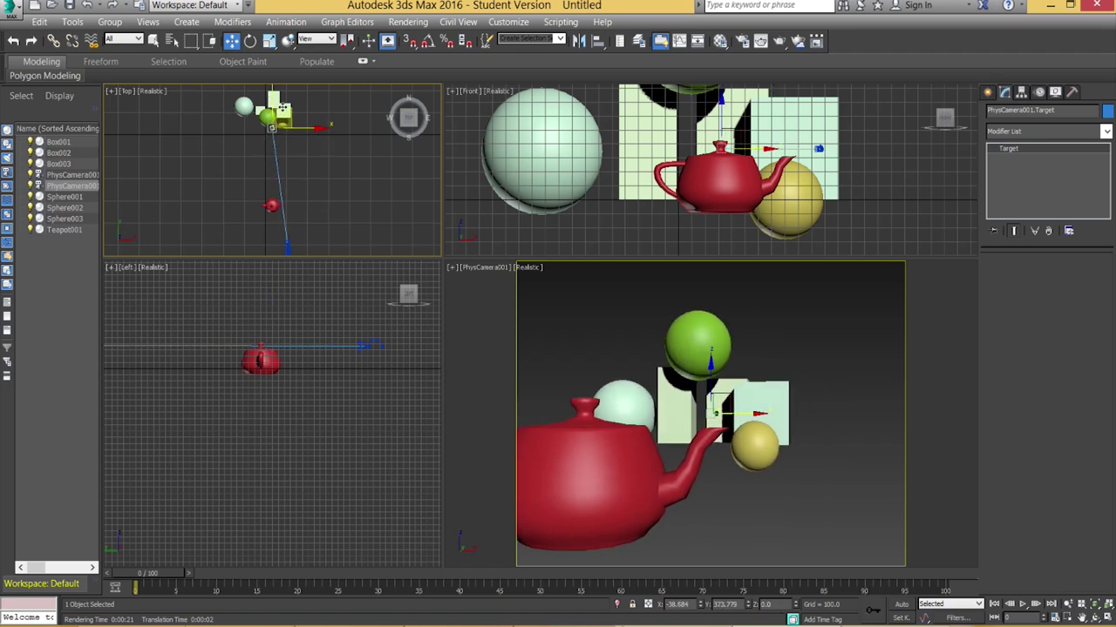
scroll(280, 121, up, 6)
drag(245, 166, 235, 153)
Step: Check focus in the camera view, then deselect the target and select PhysCamera001
right_click(685, 410)
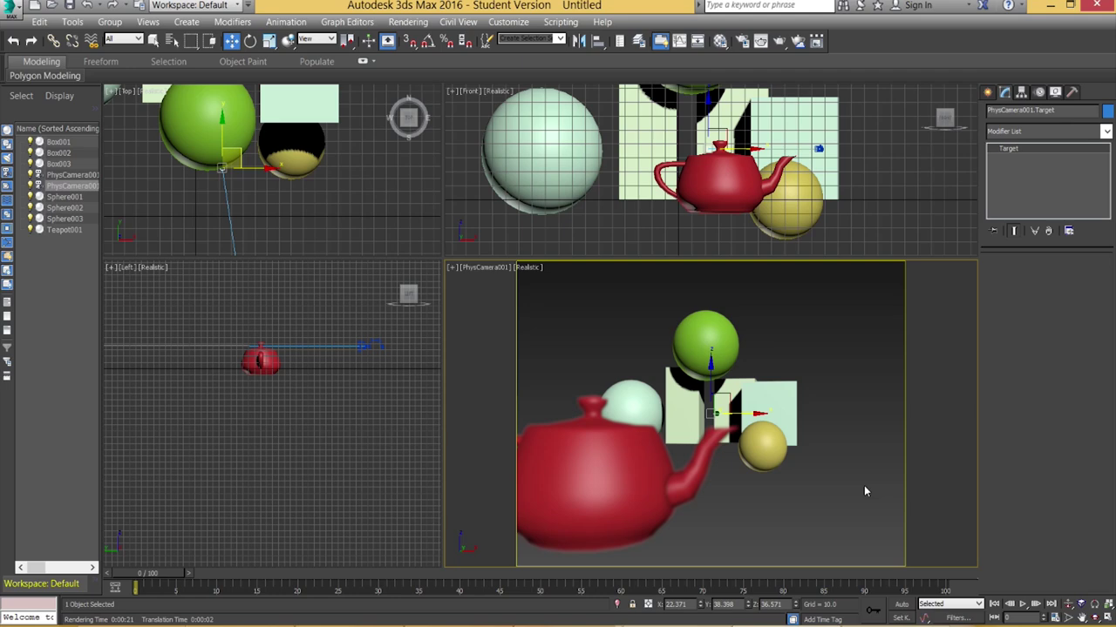
right_click(289, 206)
scroll(289, 207, down, 5)
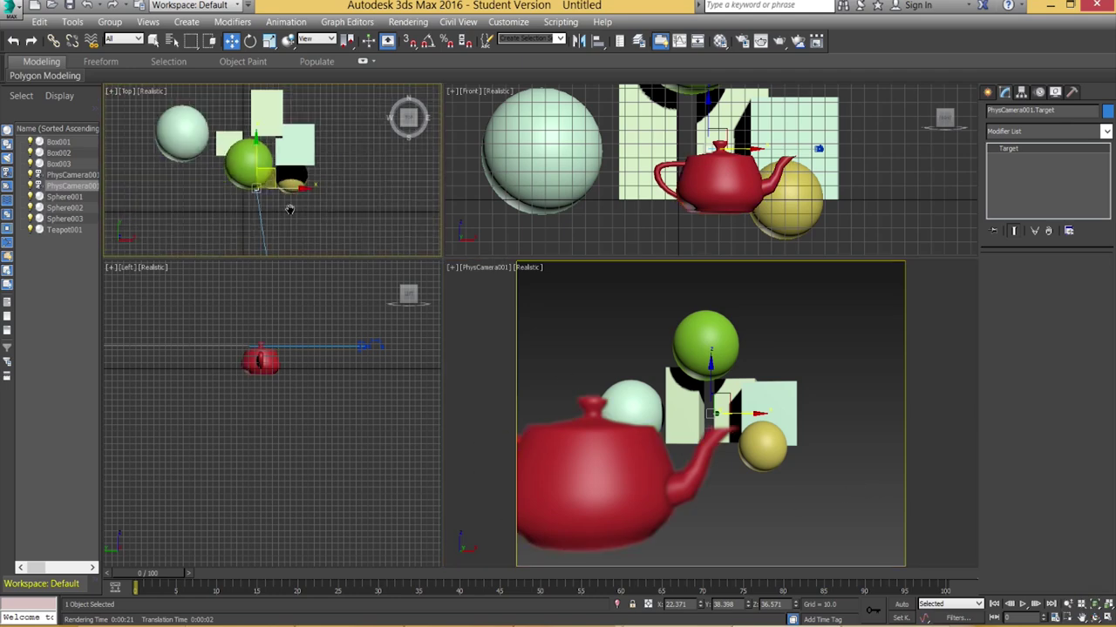
middle_drag(281, 127, 270, 21)
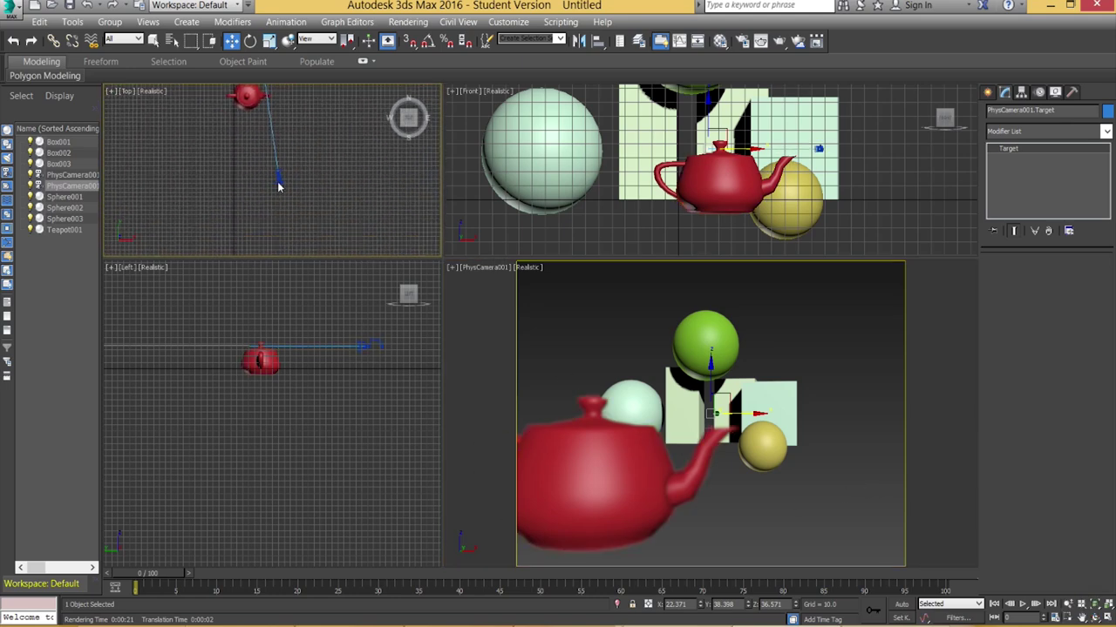
click(279, 186)
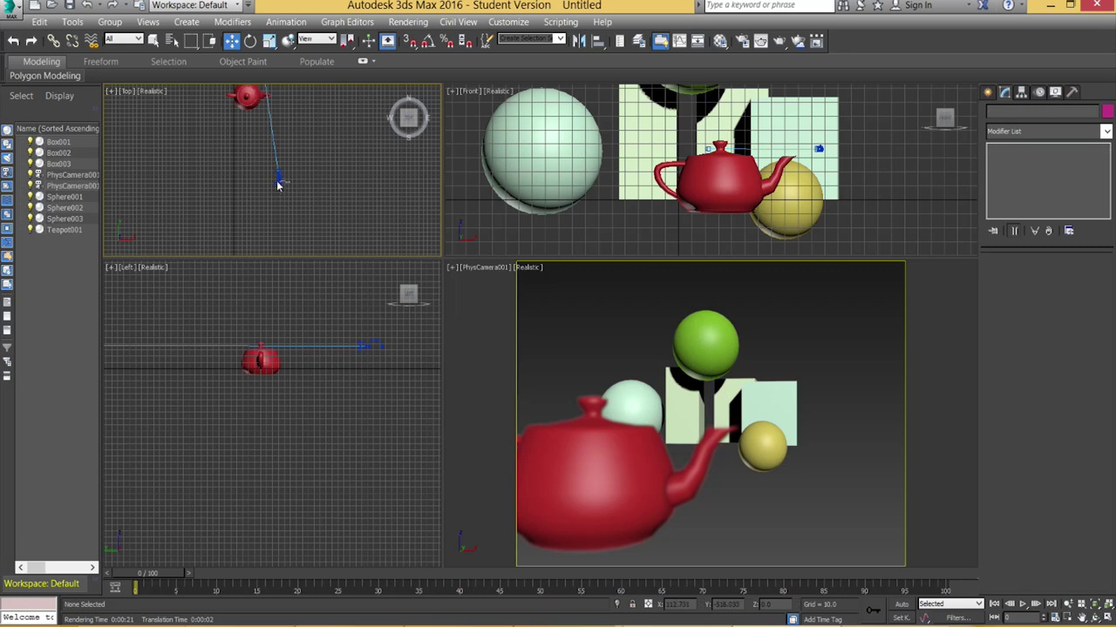
click(366, 348)
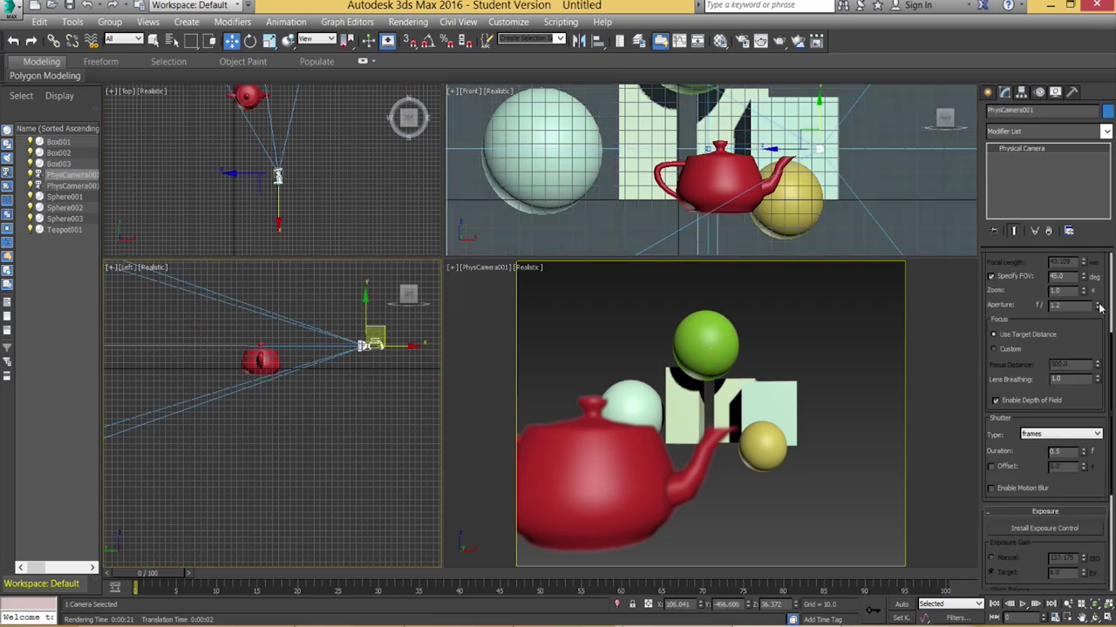
Step: Lower PhysCamera001's aperture to f/0.768, render the camera view, then switch to the saved renders folder
drag(1100, 309, 1103, 325)
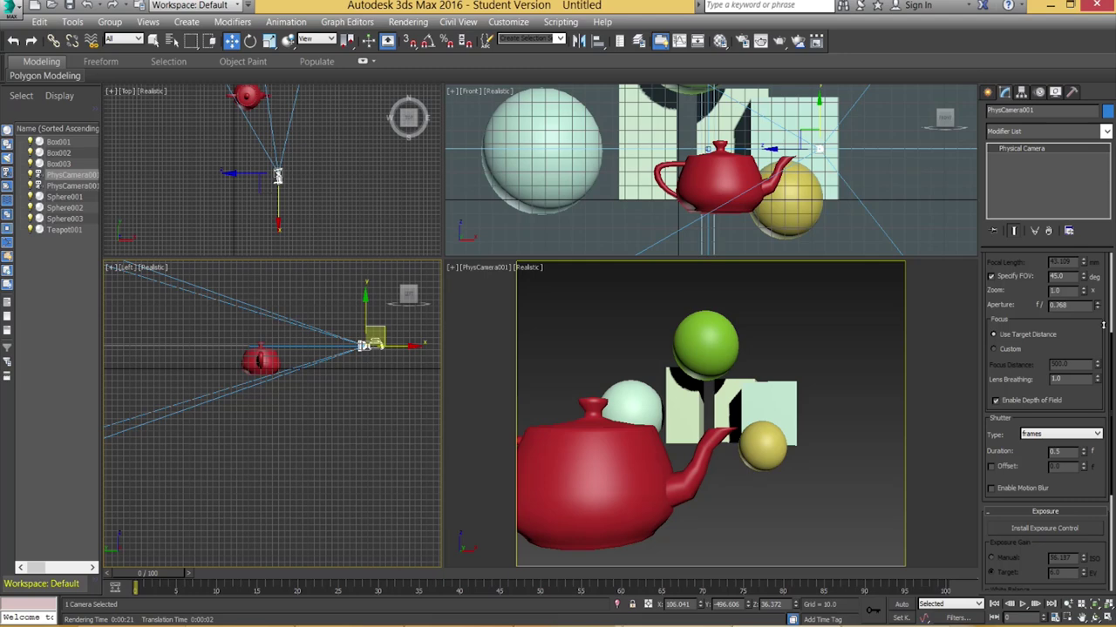
right_click(749, 466)
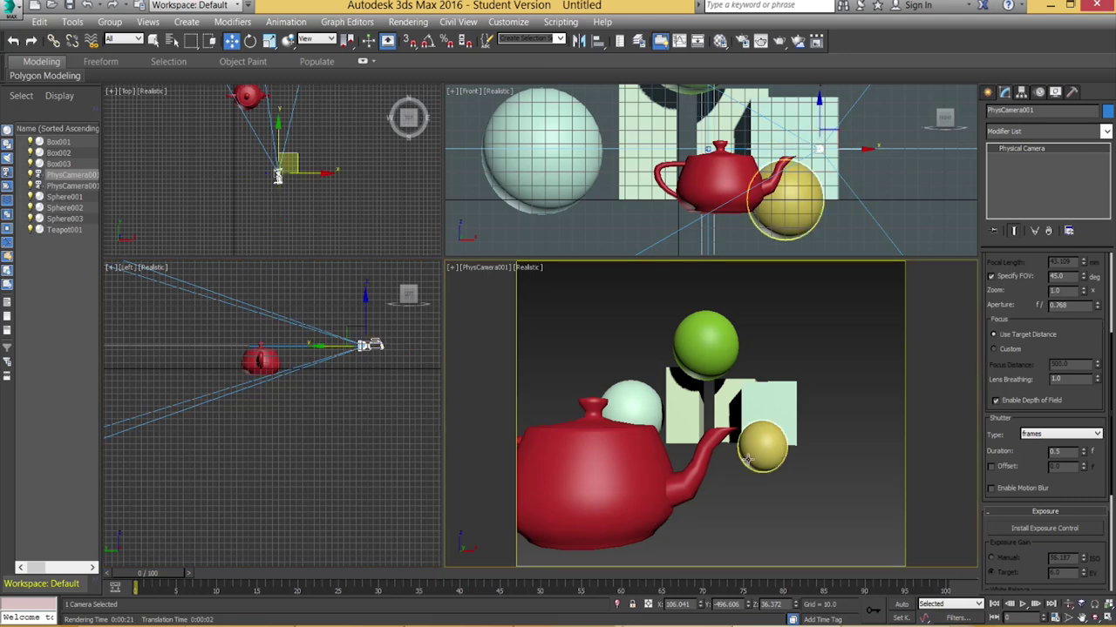
key(shift+q)
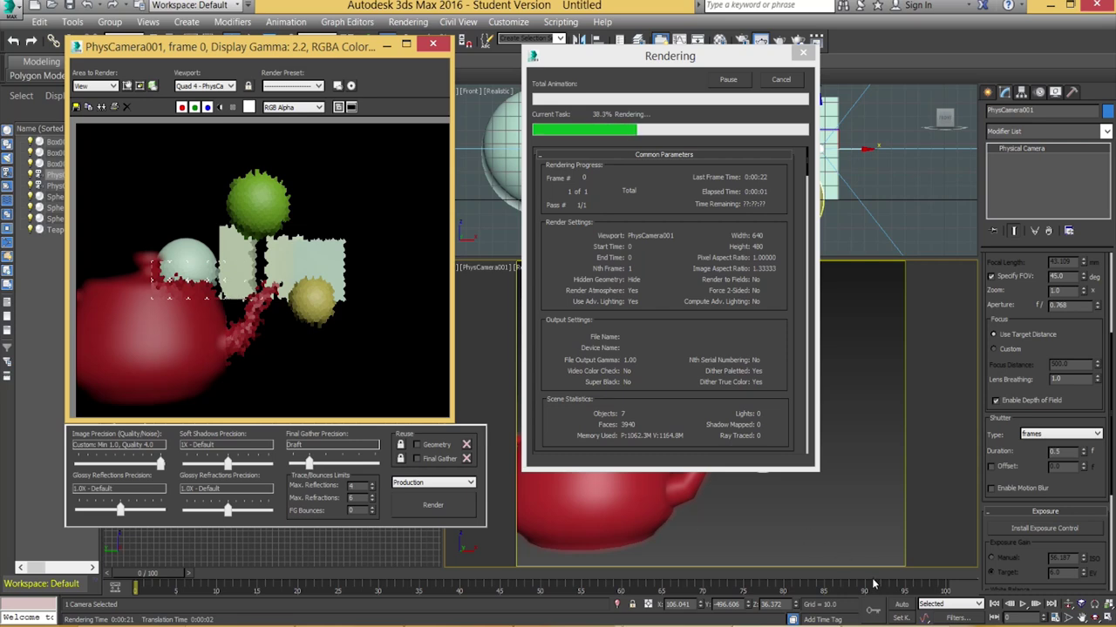
key(alt+Tab)
Step: Open interior.jpg in Windows Photo Viewer and zoom in and out to inspect it
double_click(341, 143)
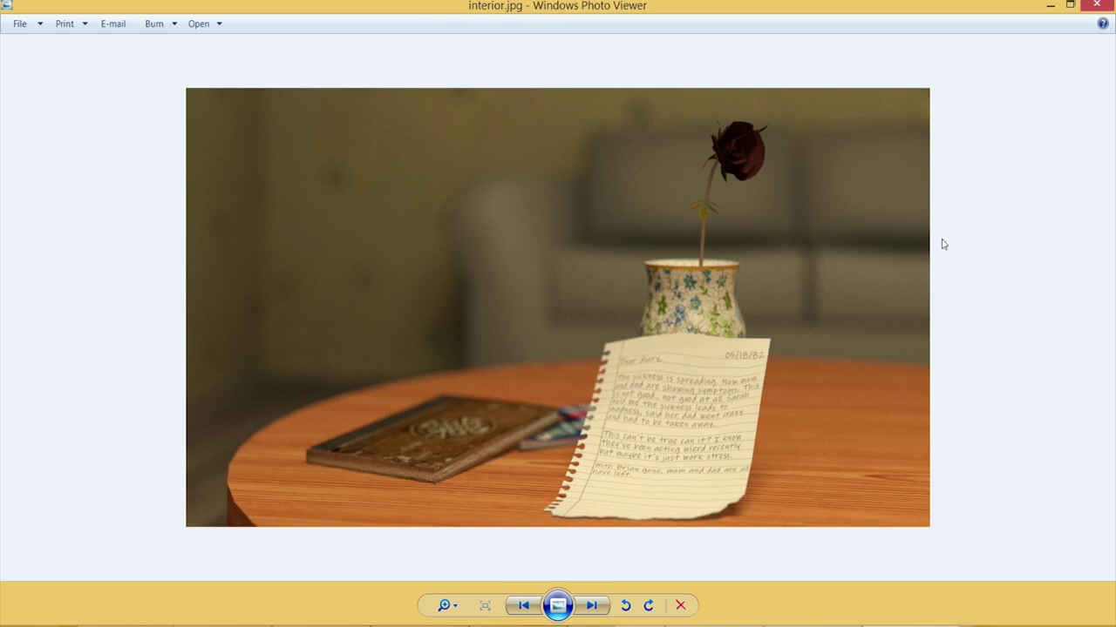
scroll(608, 296, up, 3)
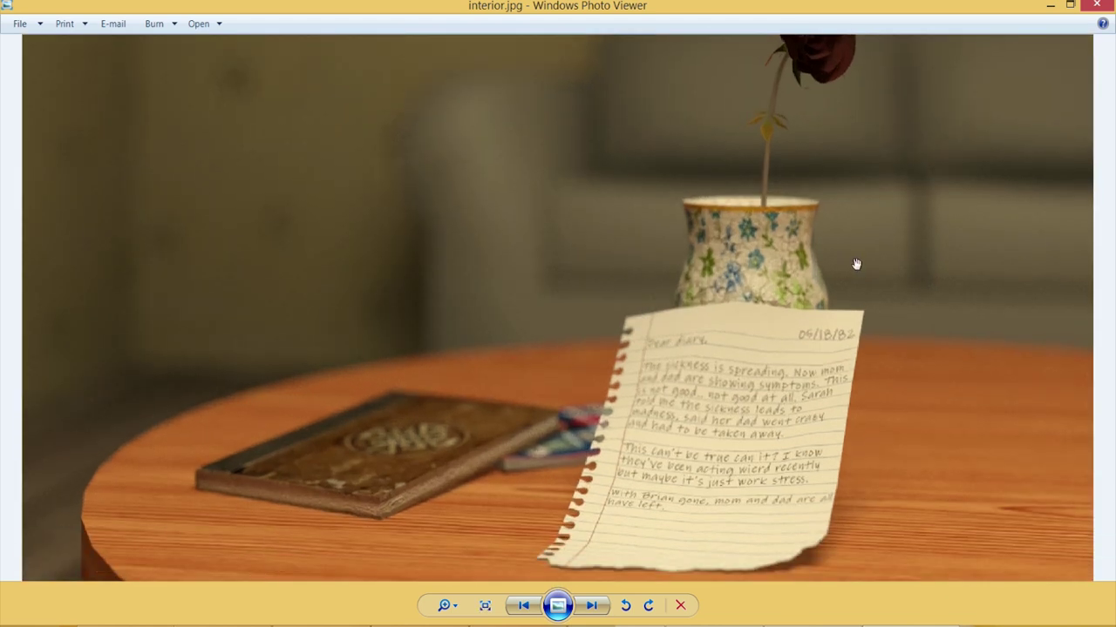
scroll(624, 373, down, 3)
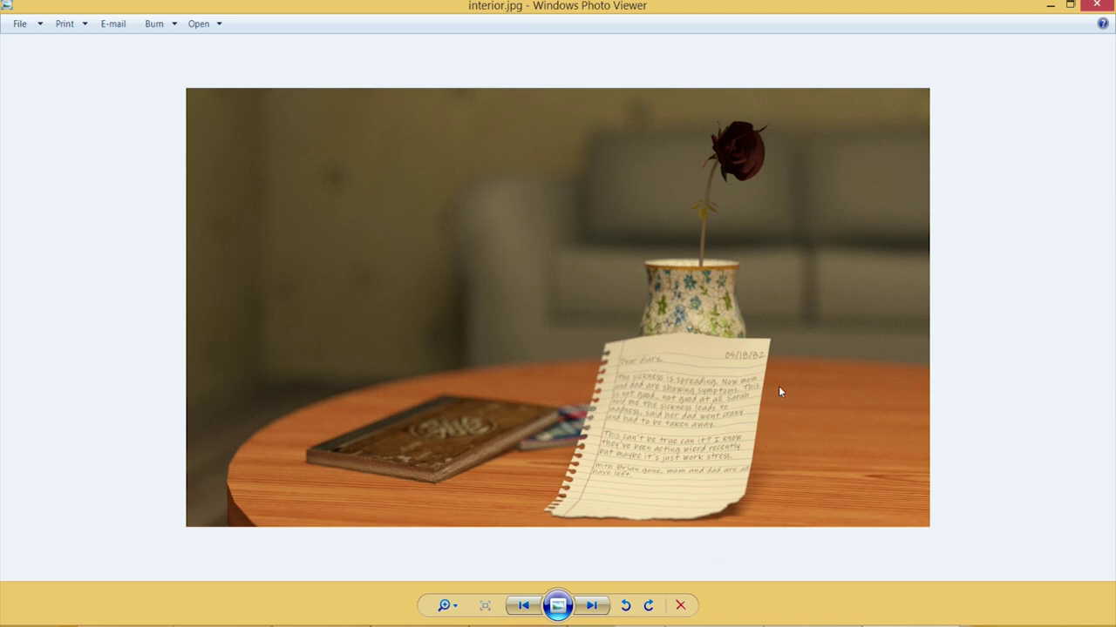
scroll(707, 486, up, 1)
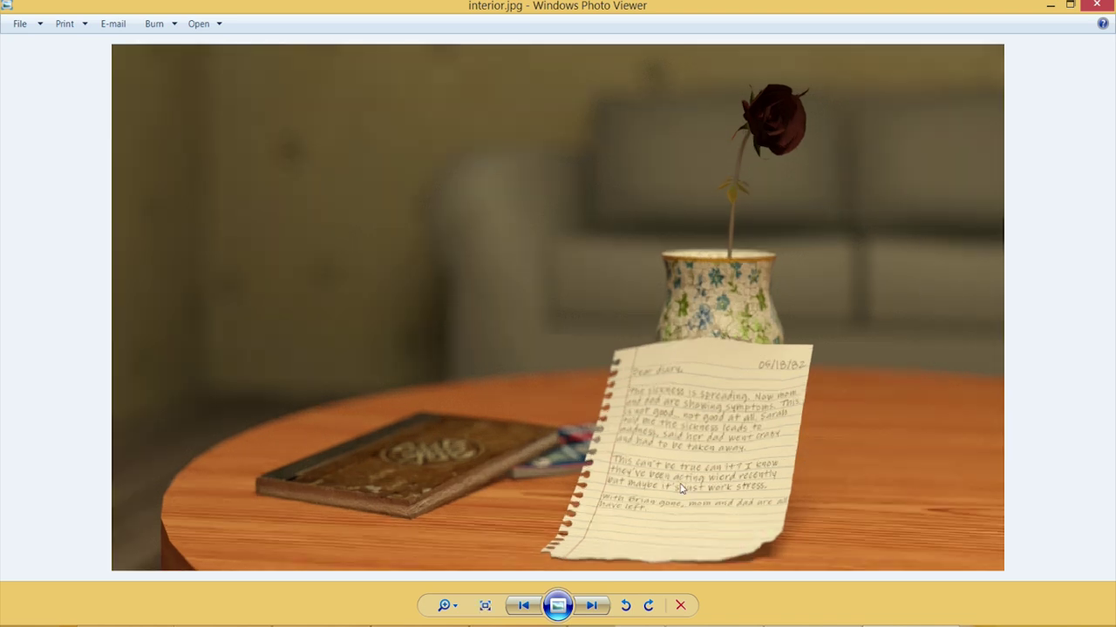
scroll(686, 348, down, 1)
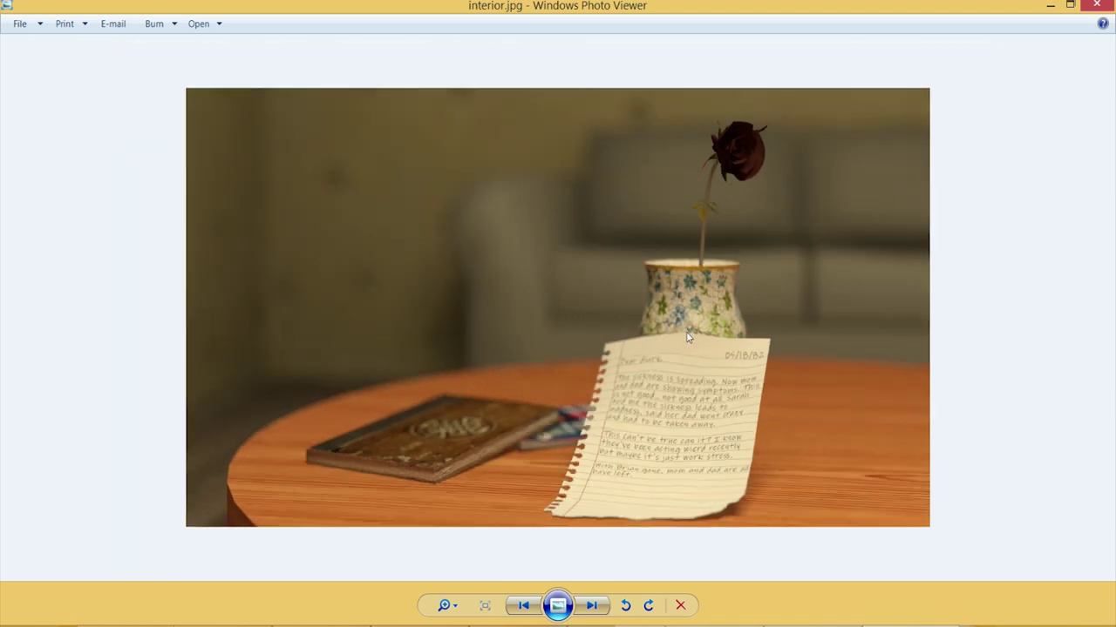